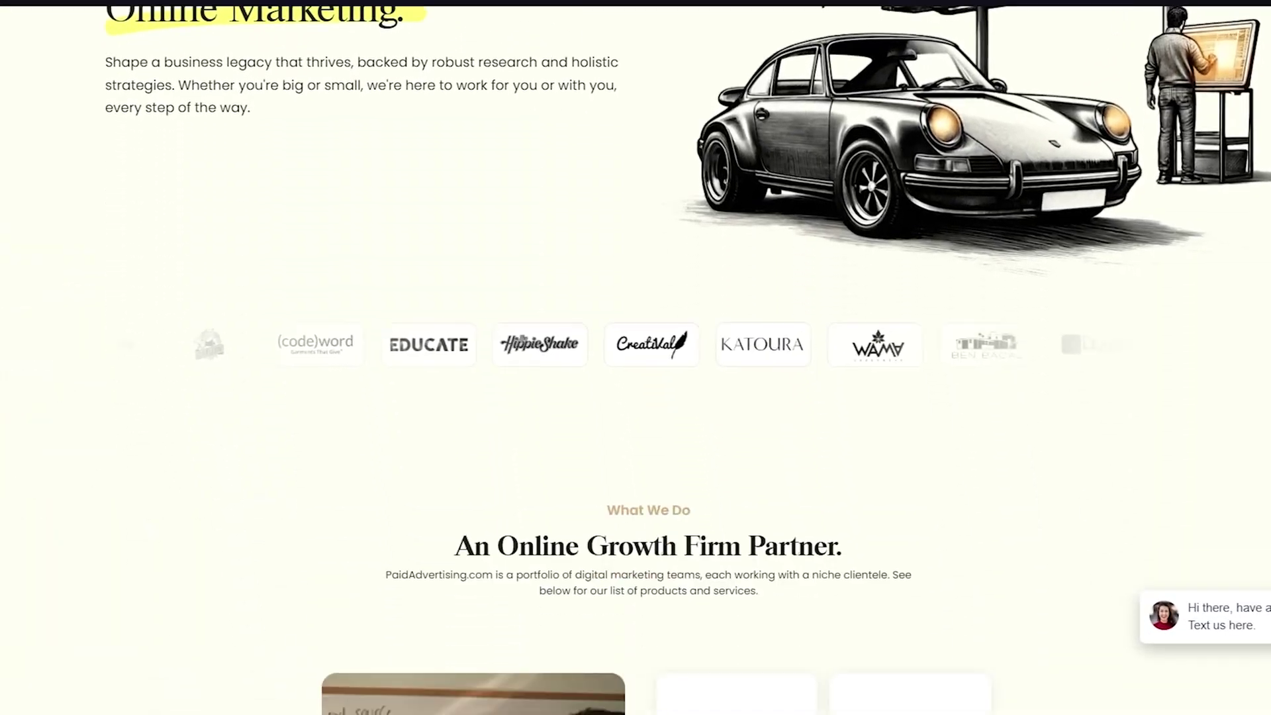
pyautogui.scroll(-15, 636, 357)
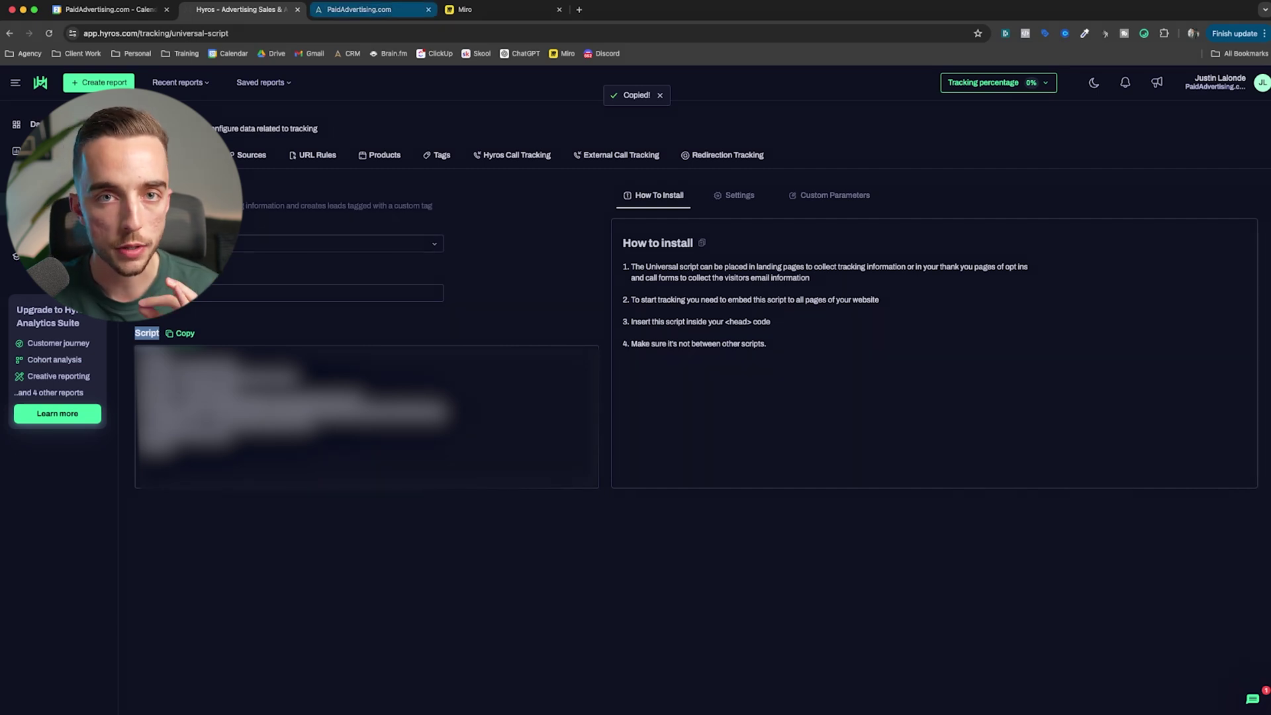
# View the AdEngine Funnel - MAY 2024 (Book A Call) settings in GoHighLevel, then return to the Hyros script page.
pyautogui.click(361, 9)
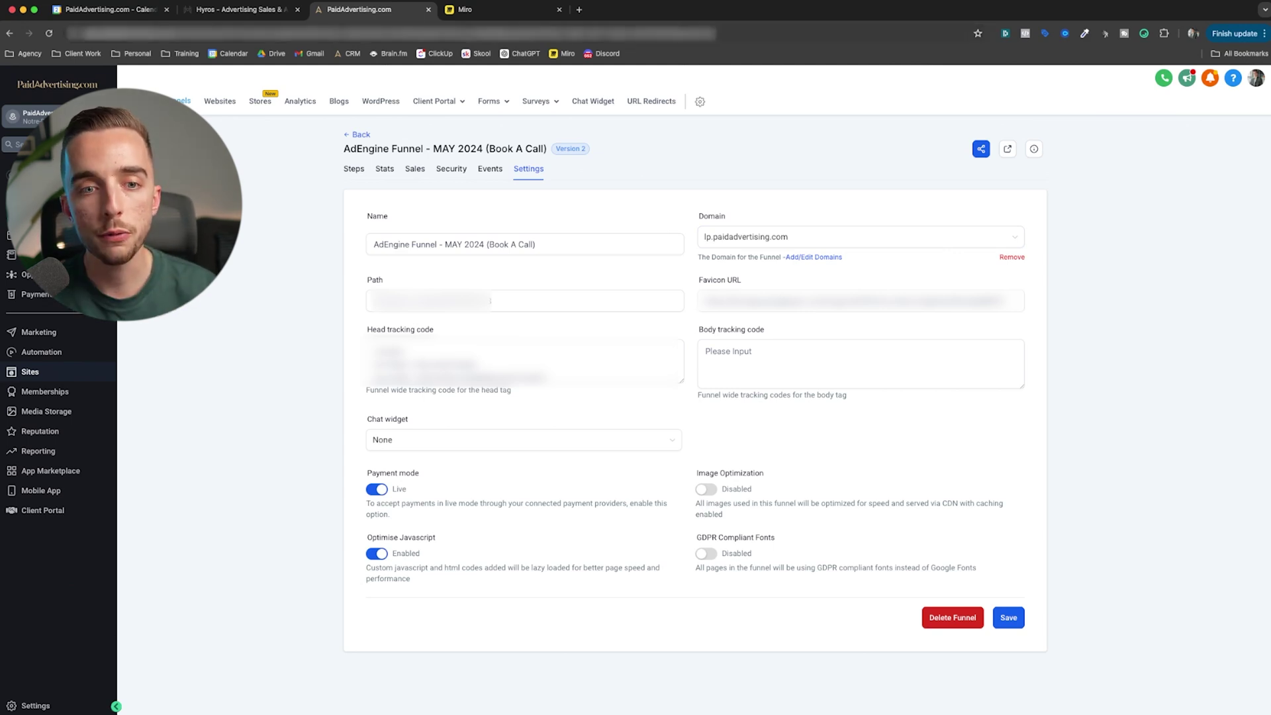
pyautogui.hotkey('ctrl', 'shift', 'Tab')
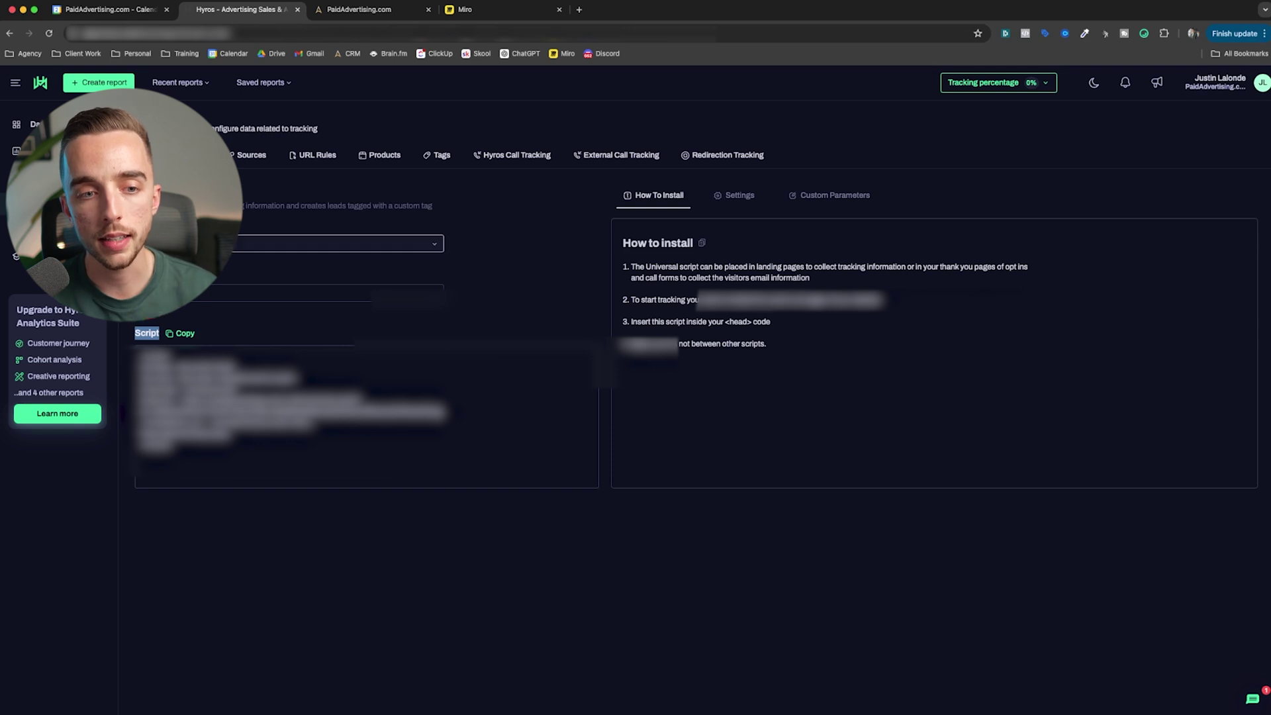
# Begin adding a Hyros tracking domain, cross-checking the funnel's lp.paidadvertising.com domain in GoHighLevel.
pyautogui.click(225, 243)
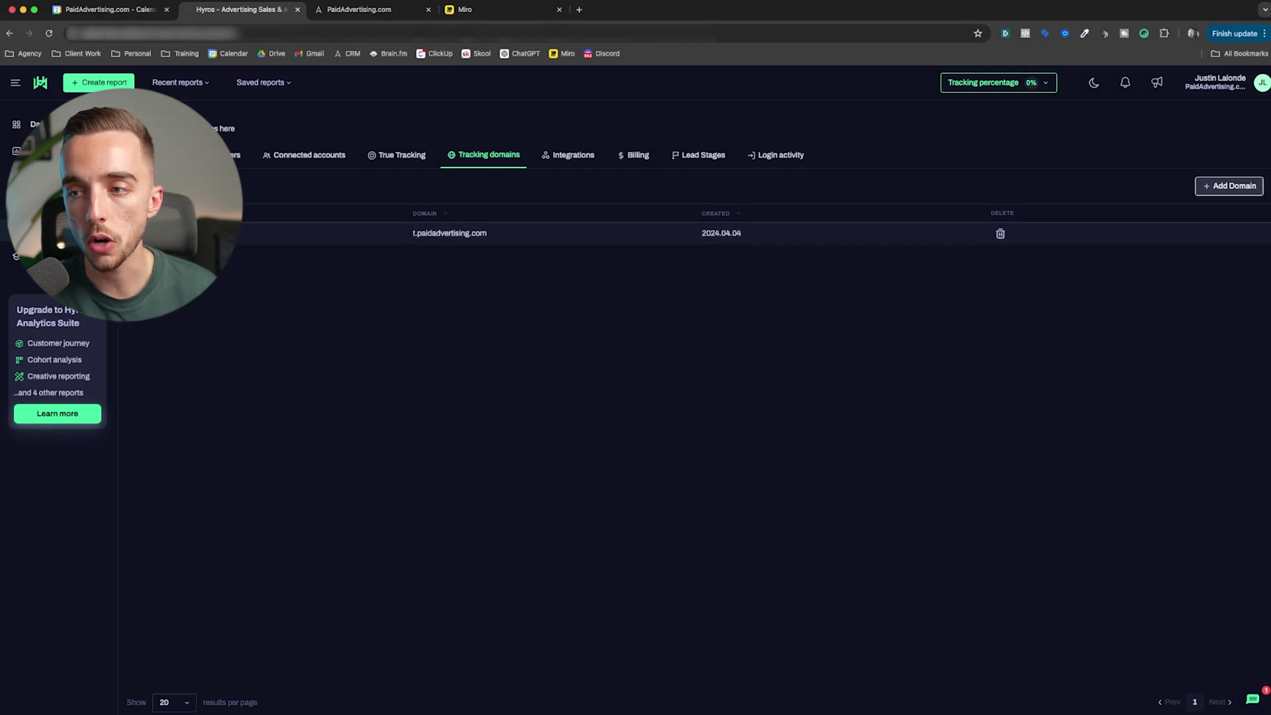
pyautogui.click(1228, 185)
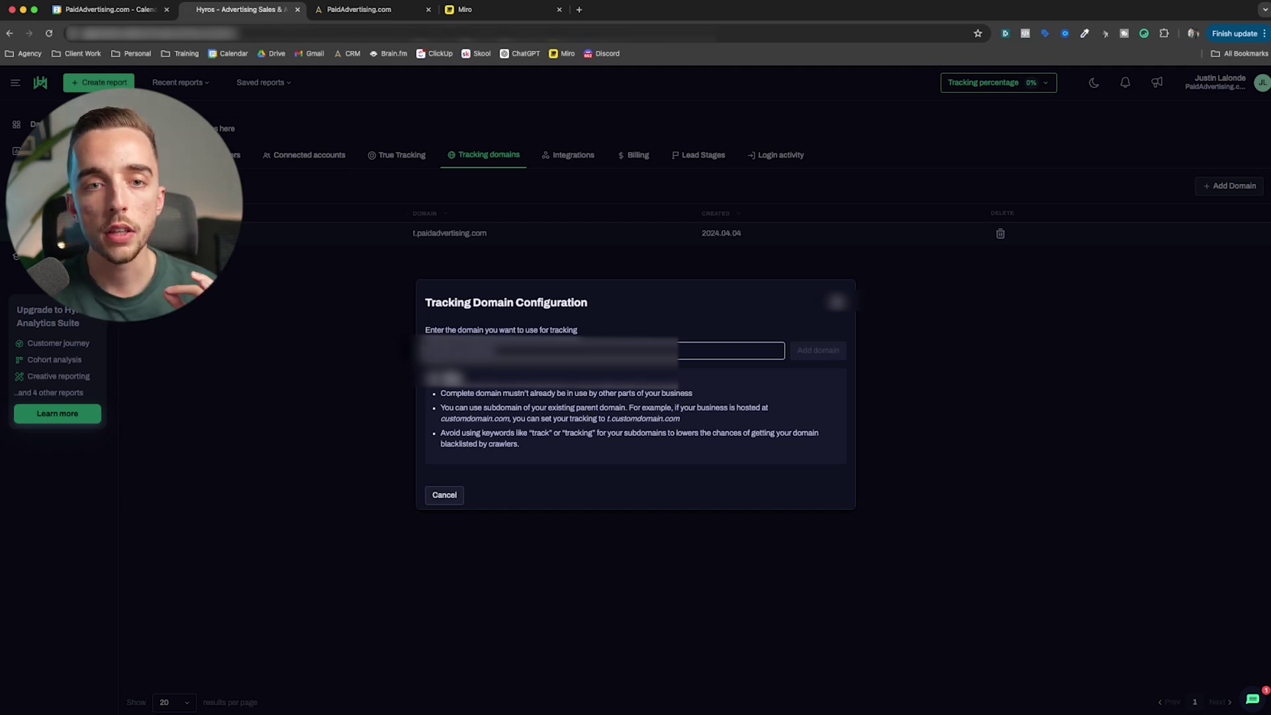
pyautogui.click(360, 9)
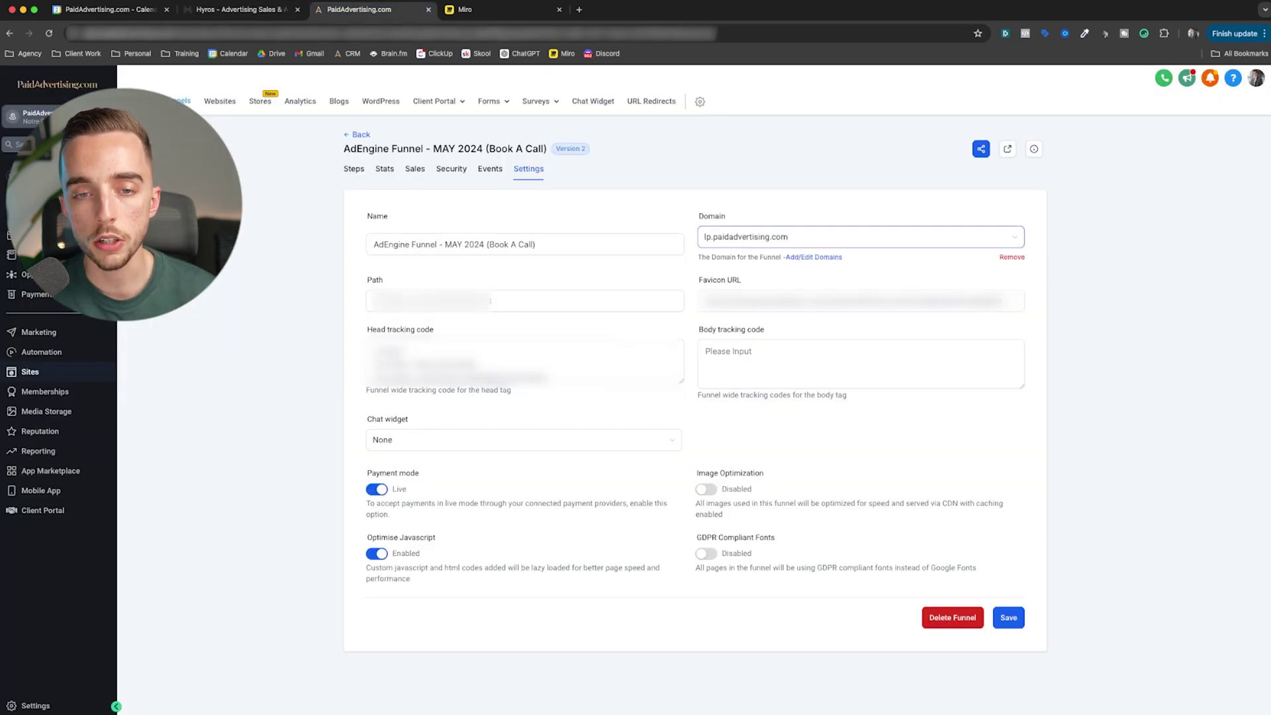
pyautogui.hotkey('ctrl', 'shift', 'Tab')
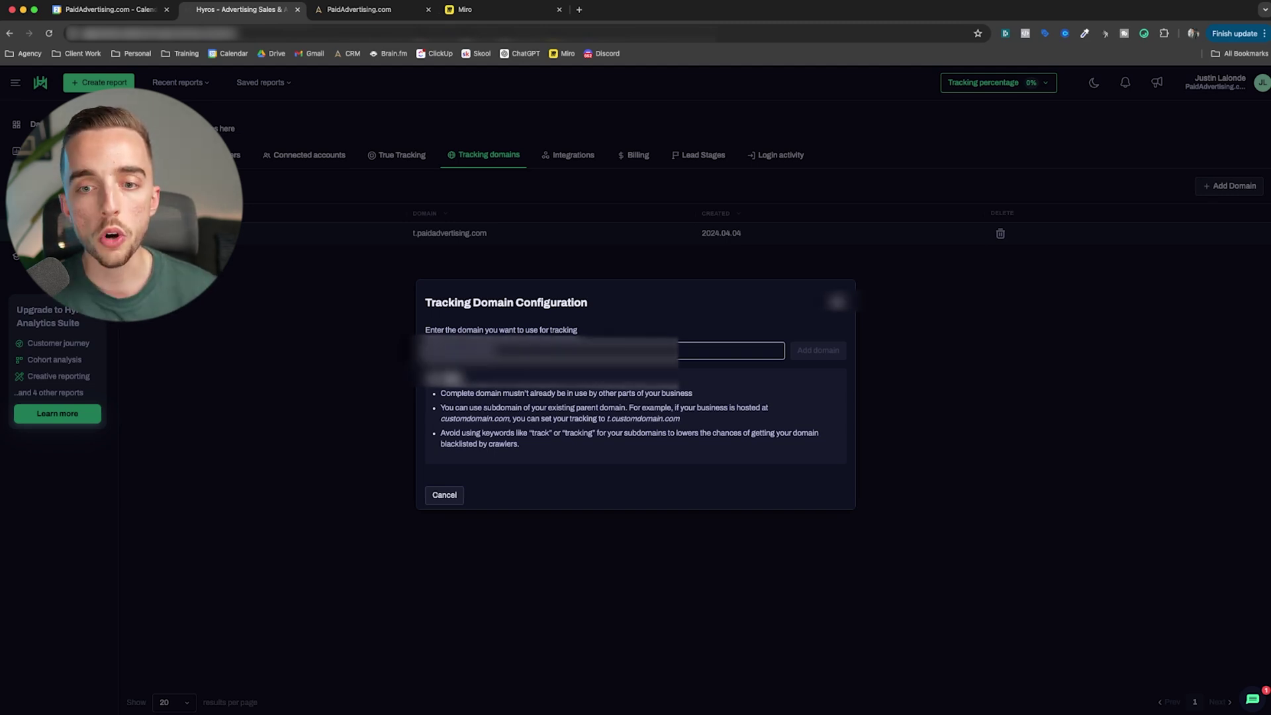
pyautogui.hotkey('ctrl', 'Tab')
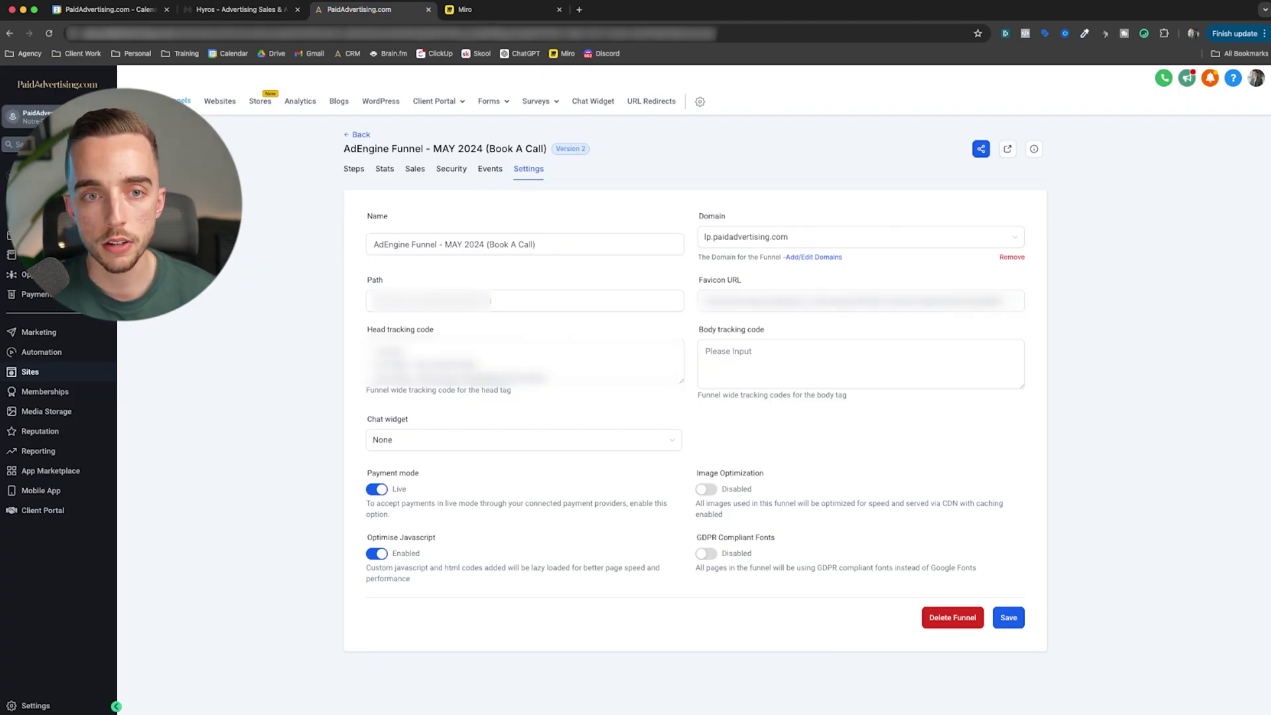
pyautogui.hotkey('ctrl', 'shift', 'Tab')
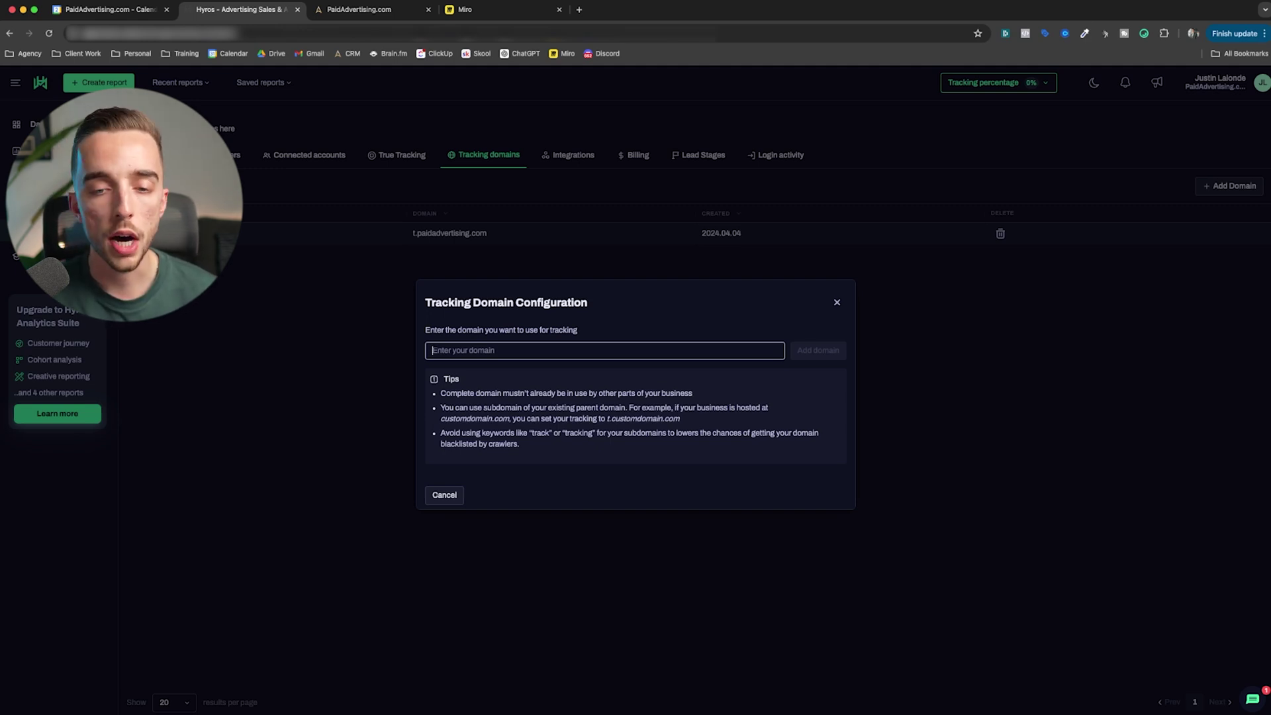
pyautogui.hotkey('ctrl', 'Tab')
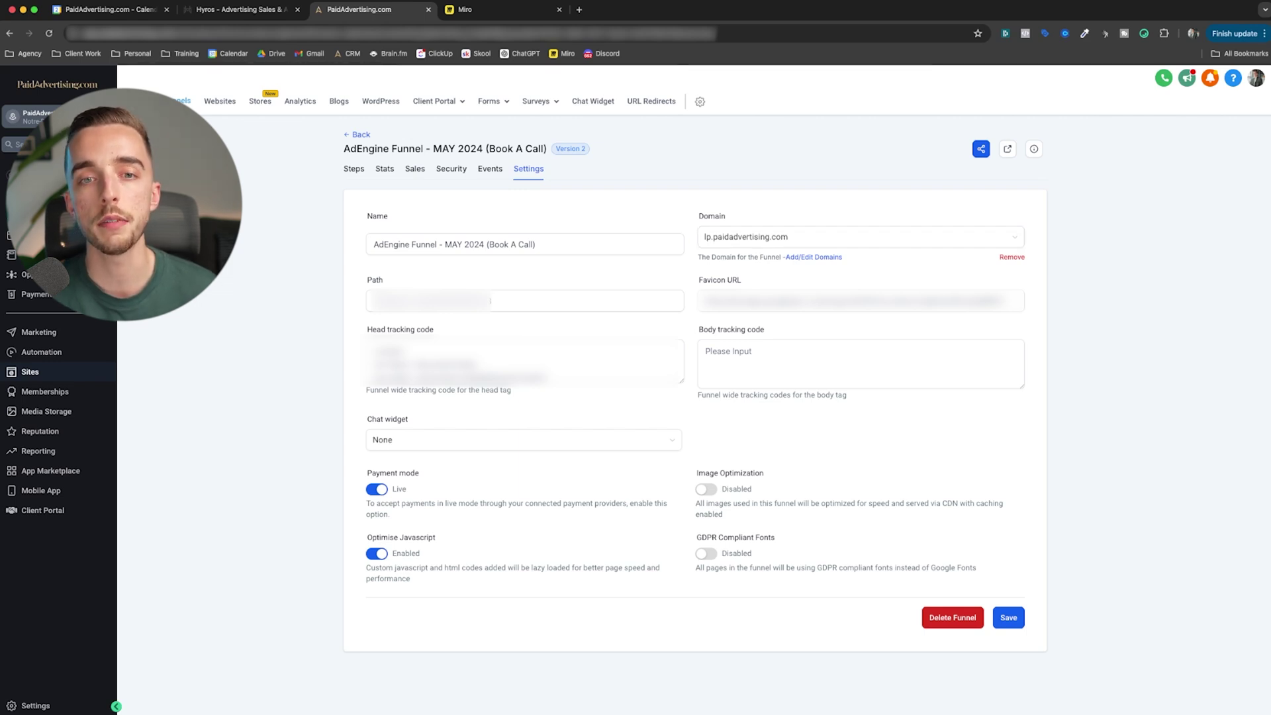
pyautogui.click(238, 9)
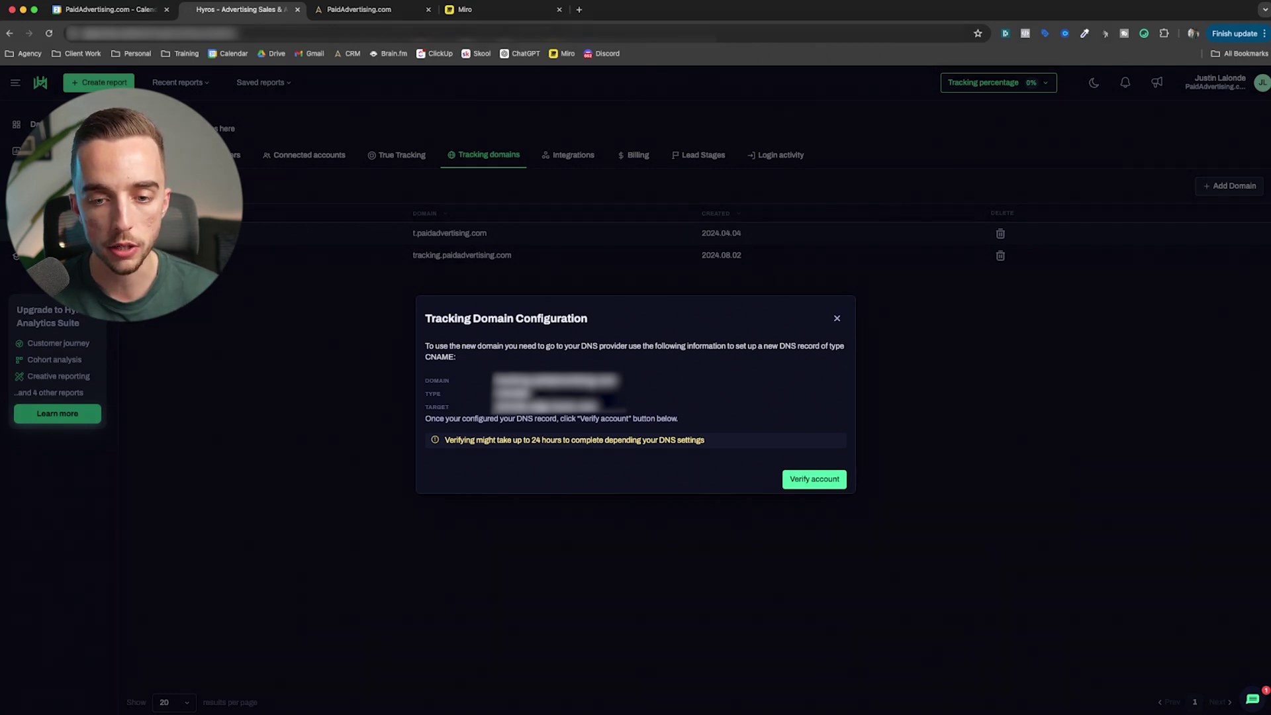
# Select the CNAME Domain and Target values for tracking.paidadvertising.com.
pyautogui.moveTo(528, 381); pyautogui.dragTo(493, 380)
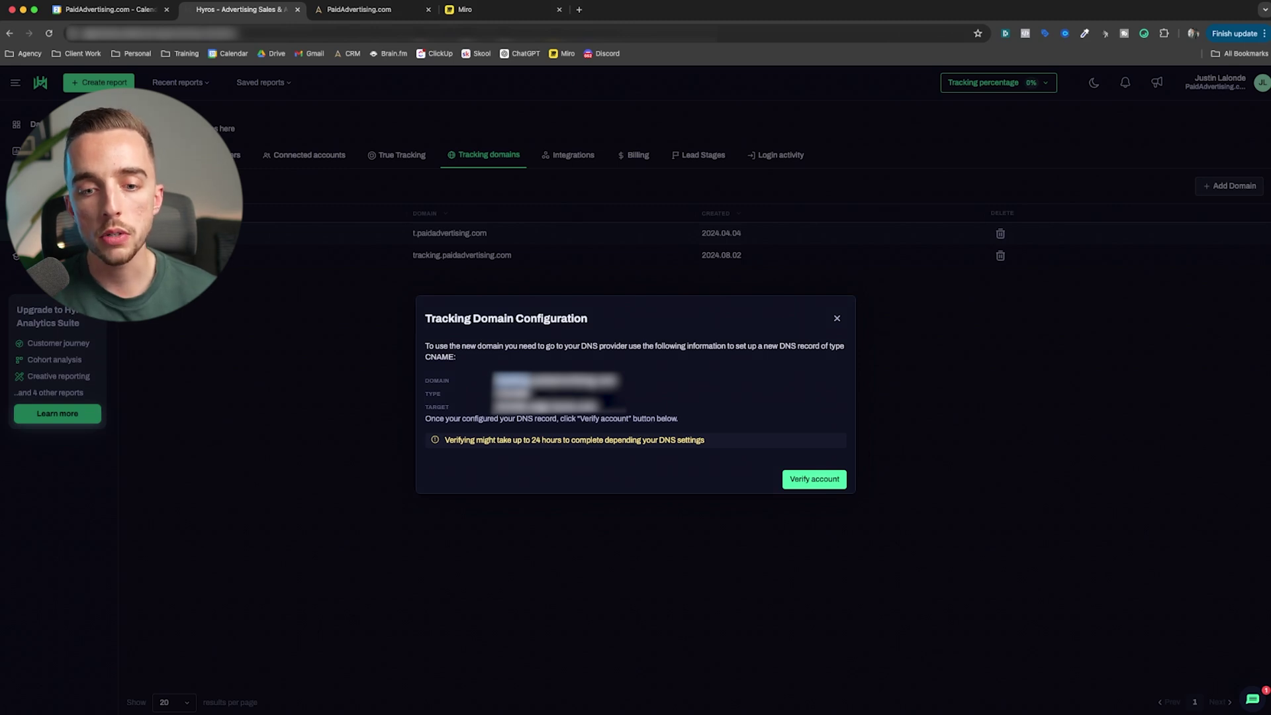
pyautogui.moveTo(494, 406); pyautogui.dragTo(599, 407)
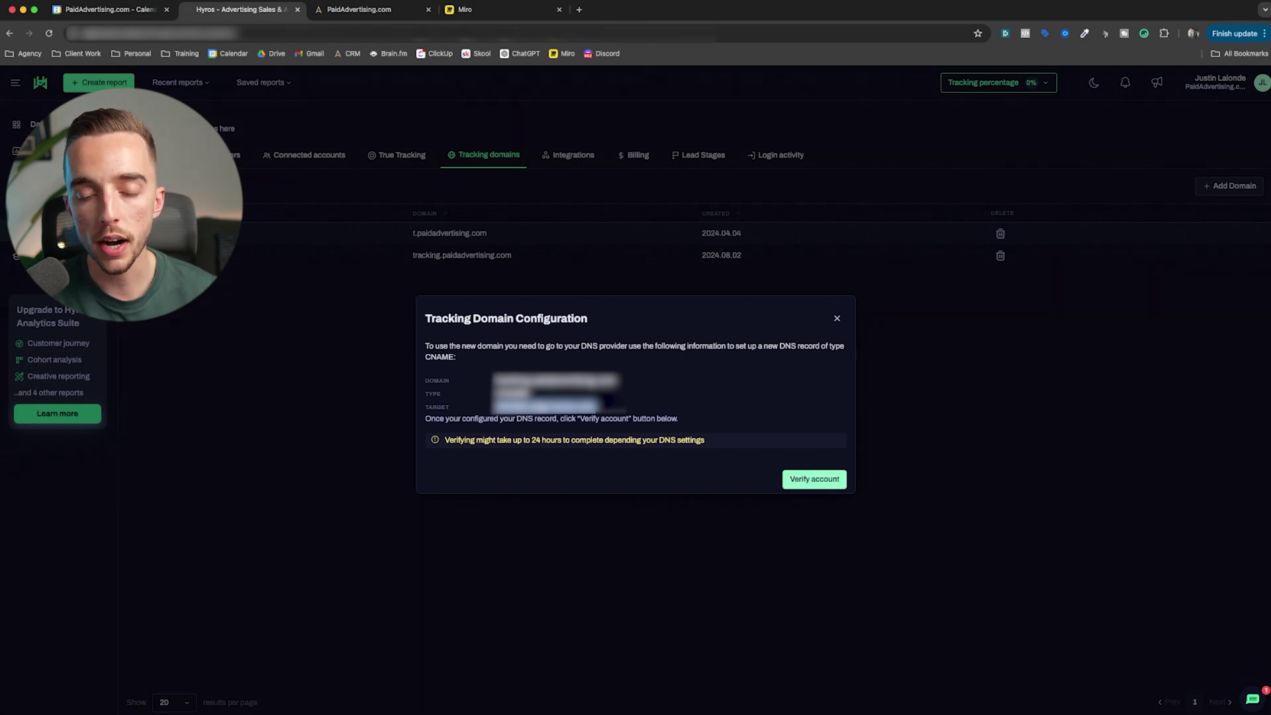
# Close the DNS setup instructions and go to the Hyros Integrations list.
pyautogui.click(814, 479)
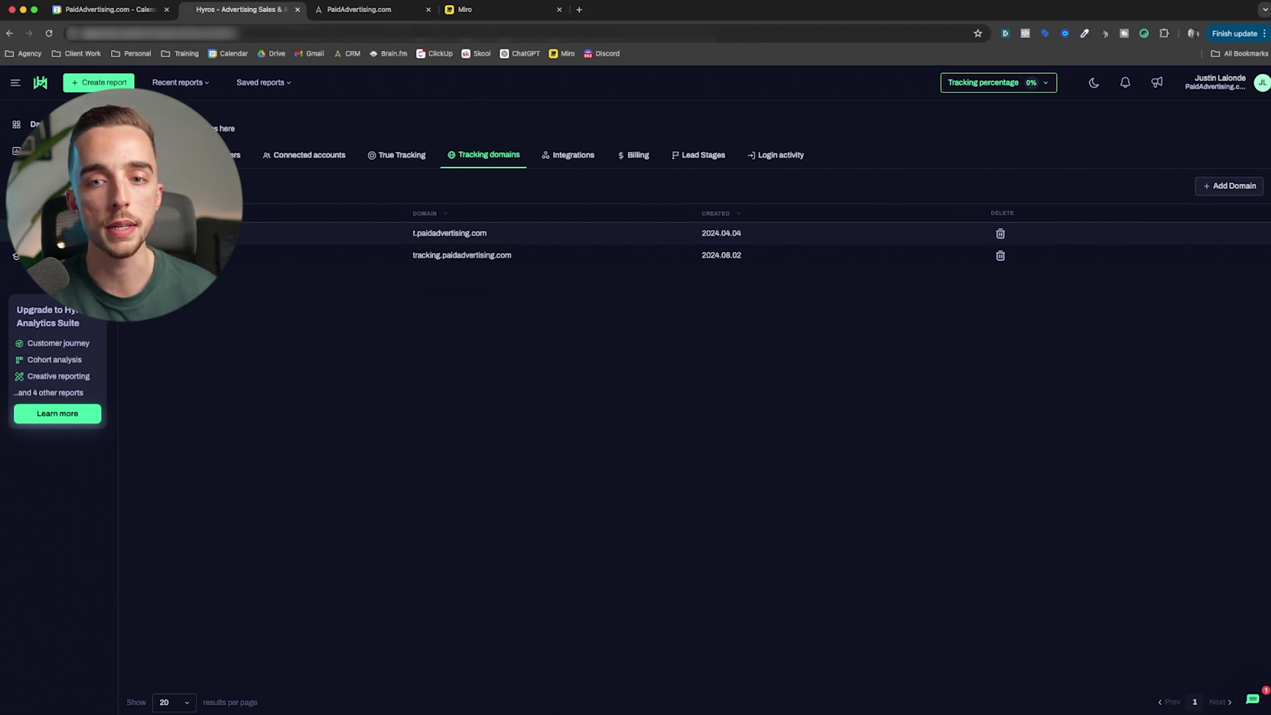
pyautogui.click(568, 154)
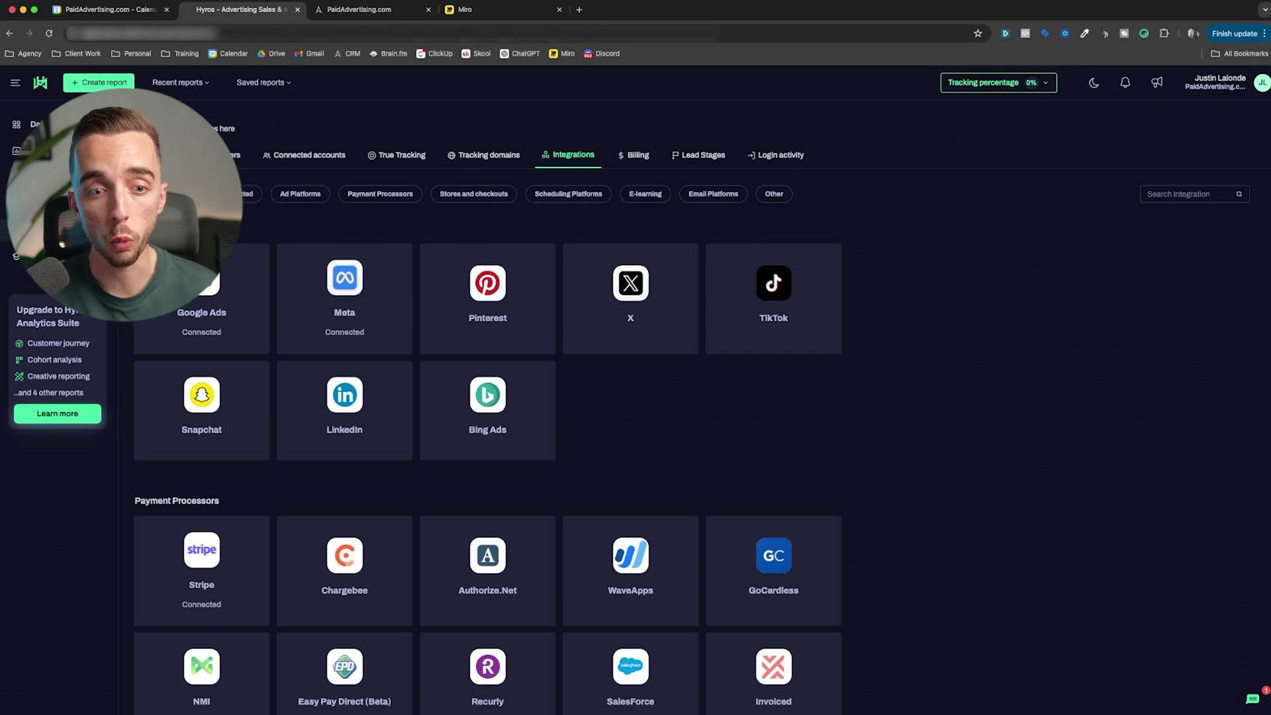
# Look over the Integrations catalogue of connected and unconnected ad platforms.
pyautogui.moveTo(344, 298)
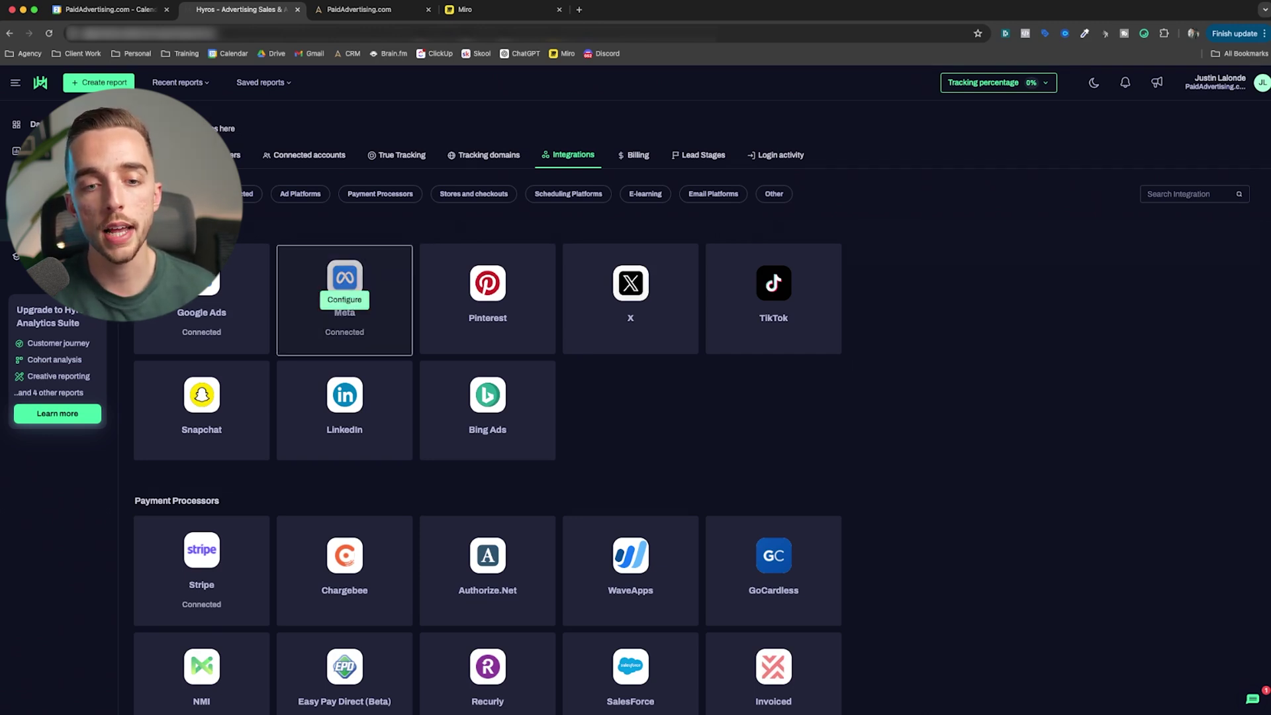
# In Meta's ad-account settings, select a second ad account so 2 are selected.
pyautogui.click(344, 300)
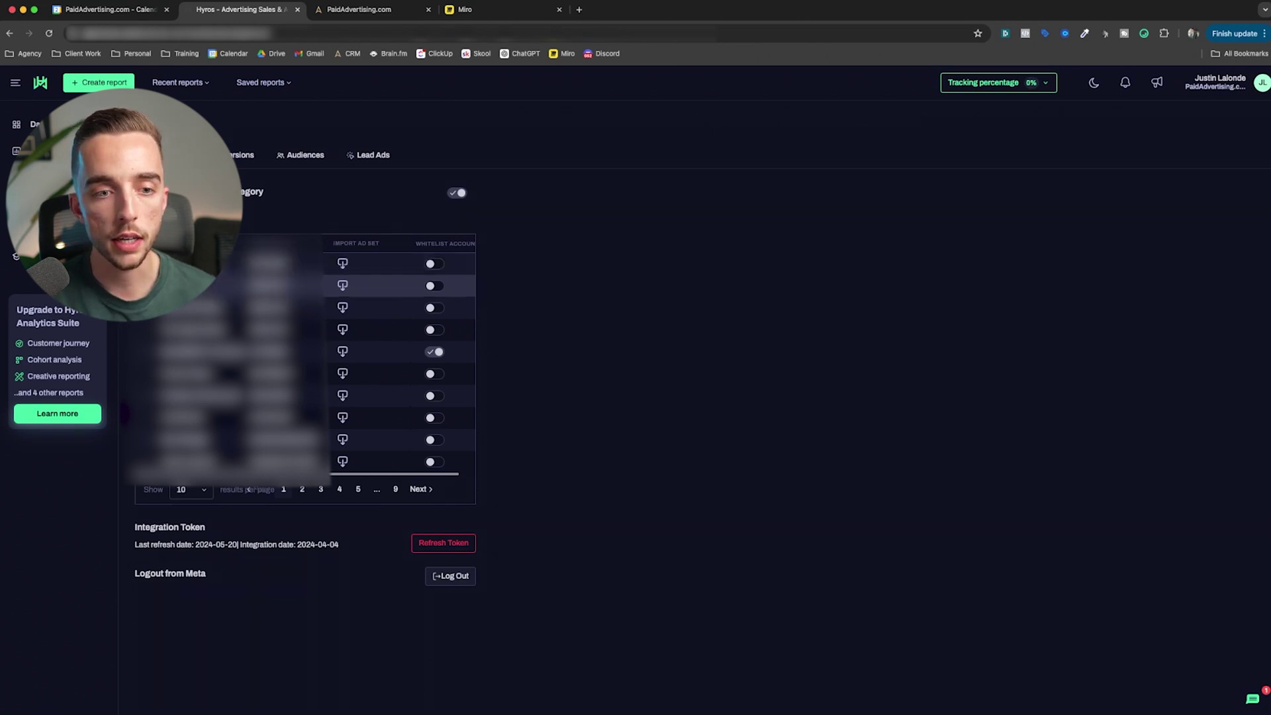
pyautogui.click(146, 285)
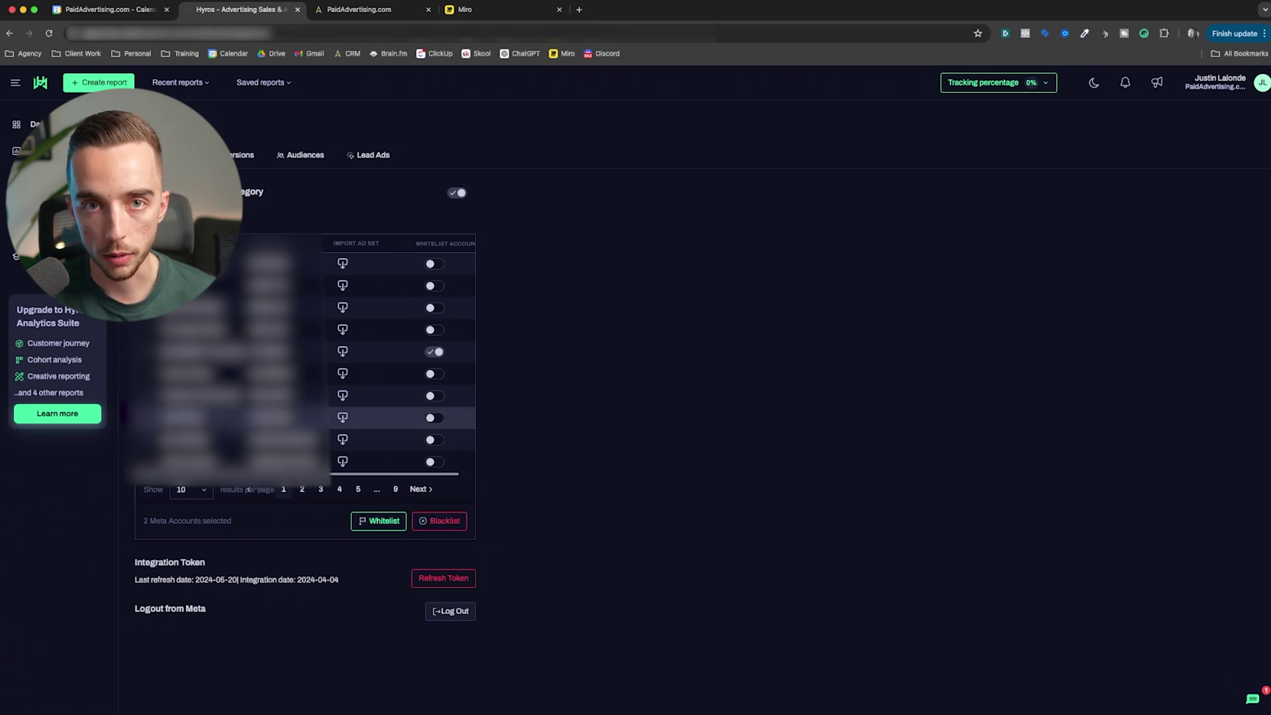
pyautogui.click(242, 154)
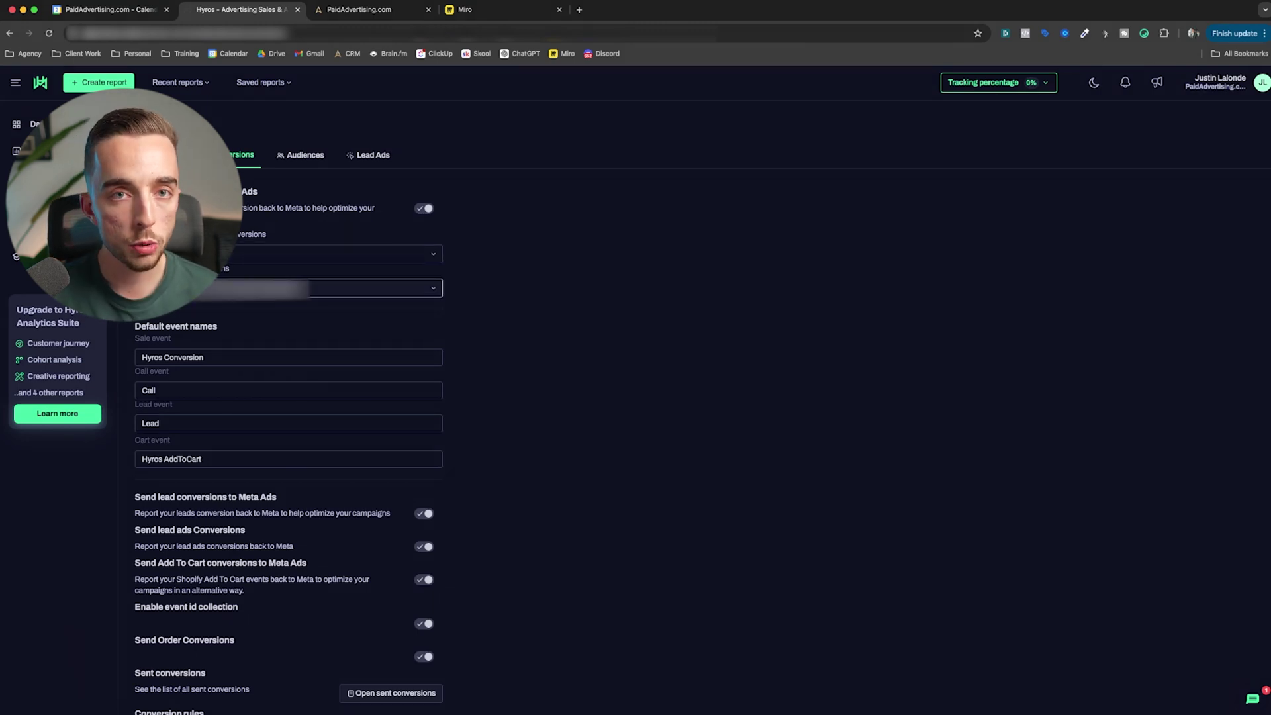
# Review the options in the second Meta conversion setting dropdown, then close it.
pyautogui.click(199, 288)
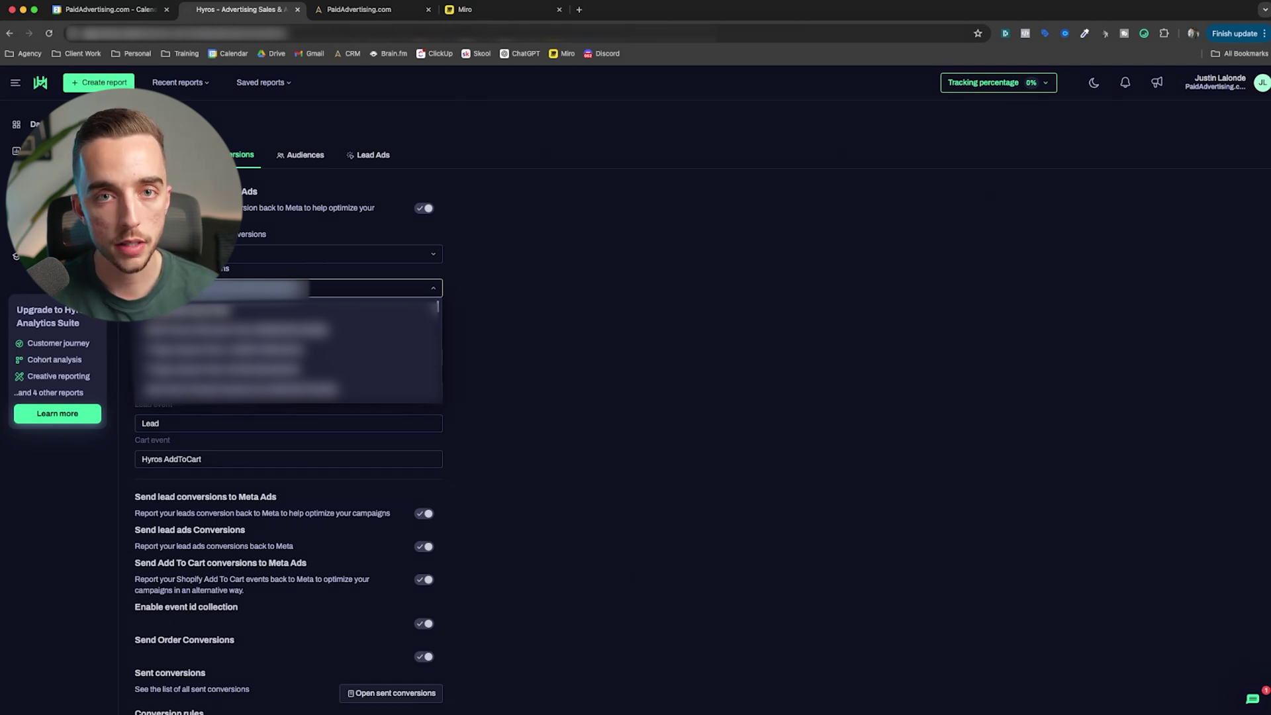
pyautogui.press('Escape')
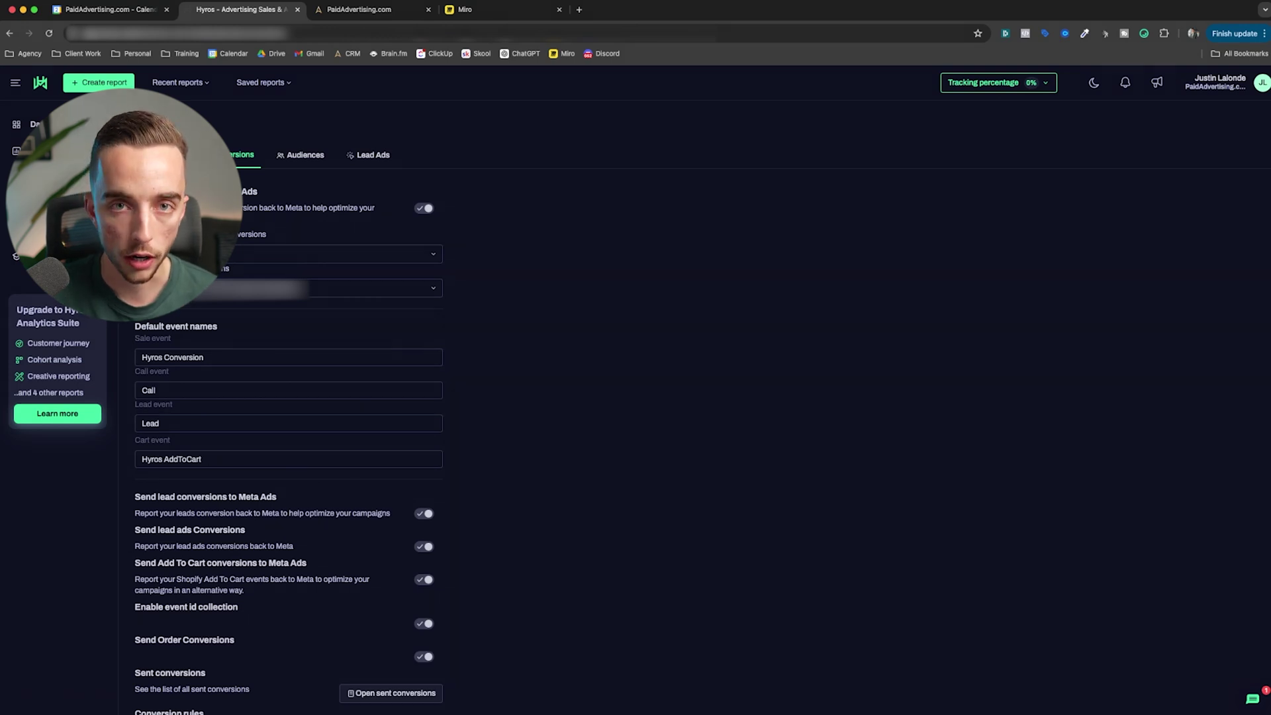
# Scroll to the Meta Conversion rules section, then view the Lead Ads settings.
pyautogui.scroll(-1, 288, 398)
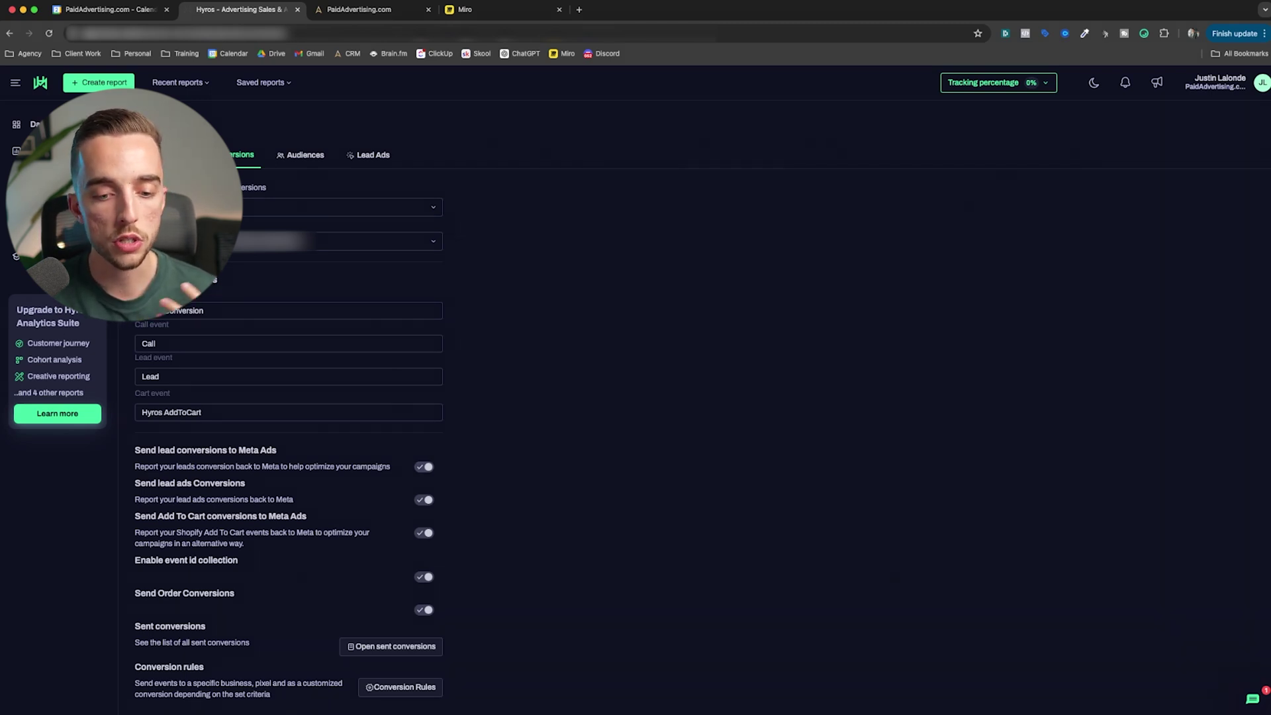
pyautogui.click(368, 155)
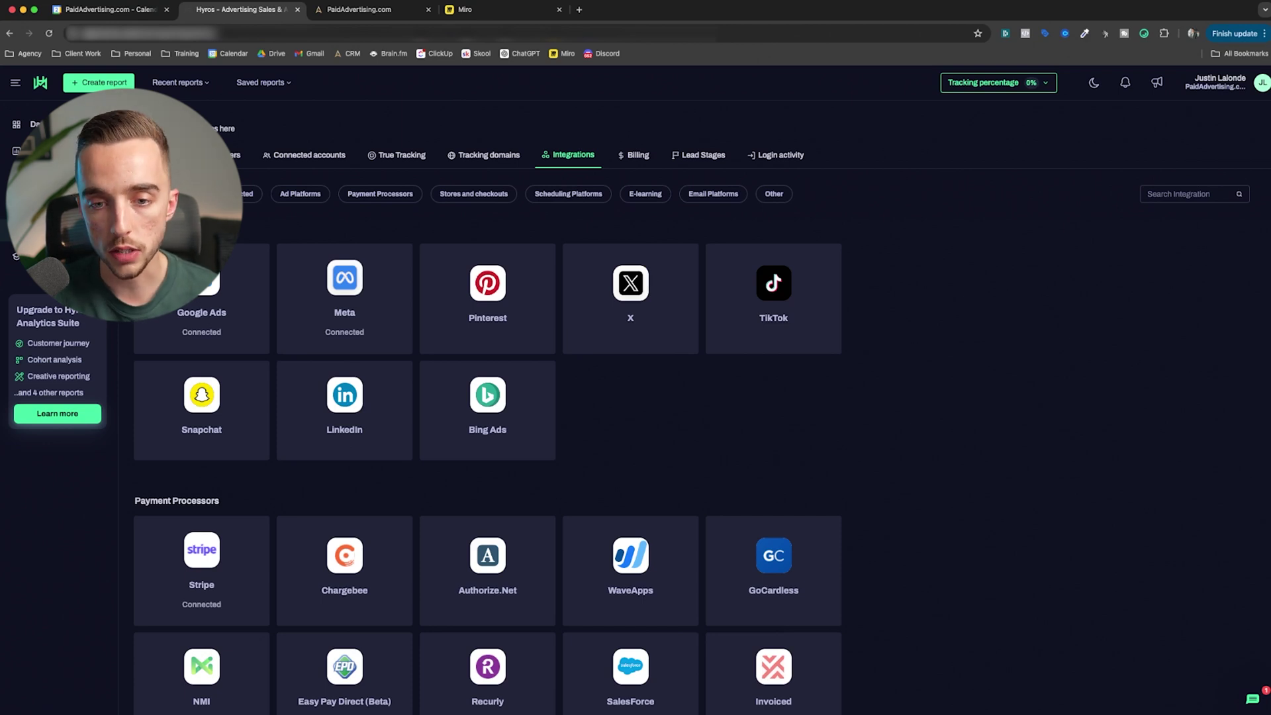
# Scroll through the Integrations catalogue of ad platforms and payment processors.
pyautogui.scroll(-1, 487, 471)
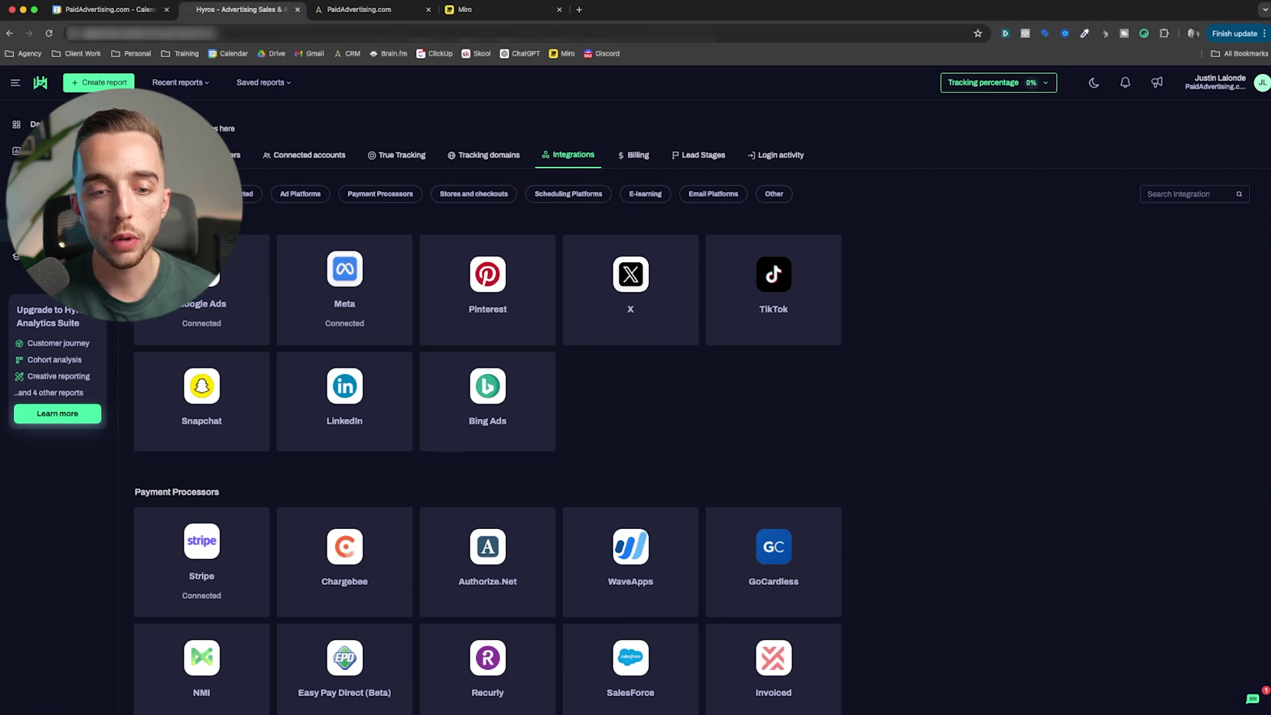
pyautogui.scroll(-3, 488, 334)
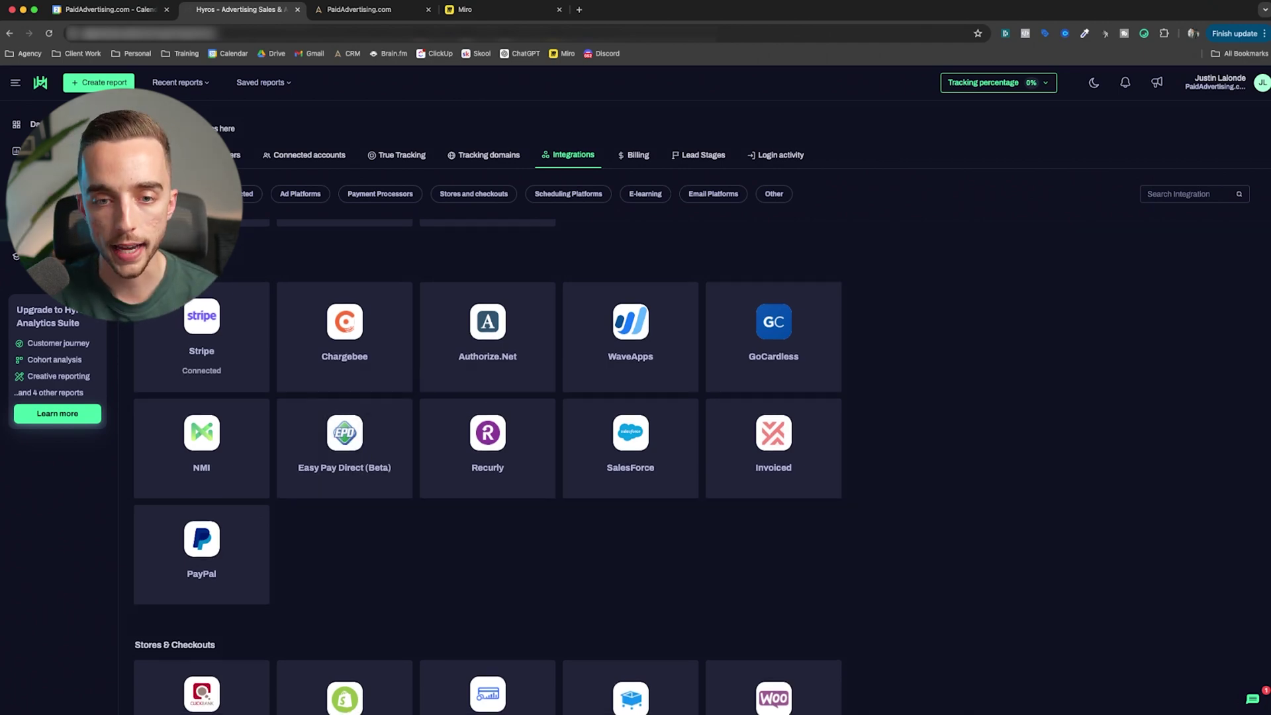
pyautogui.scroll(4, 344, 450)
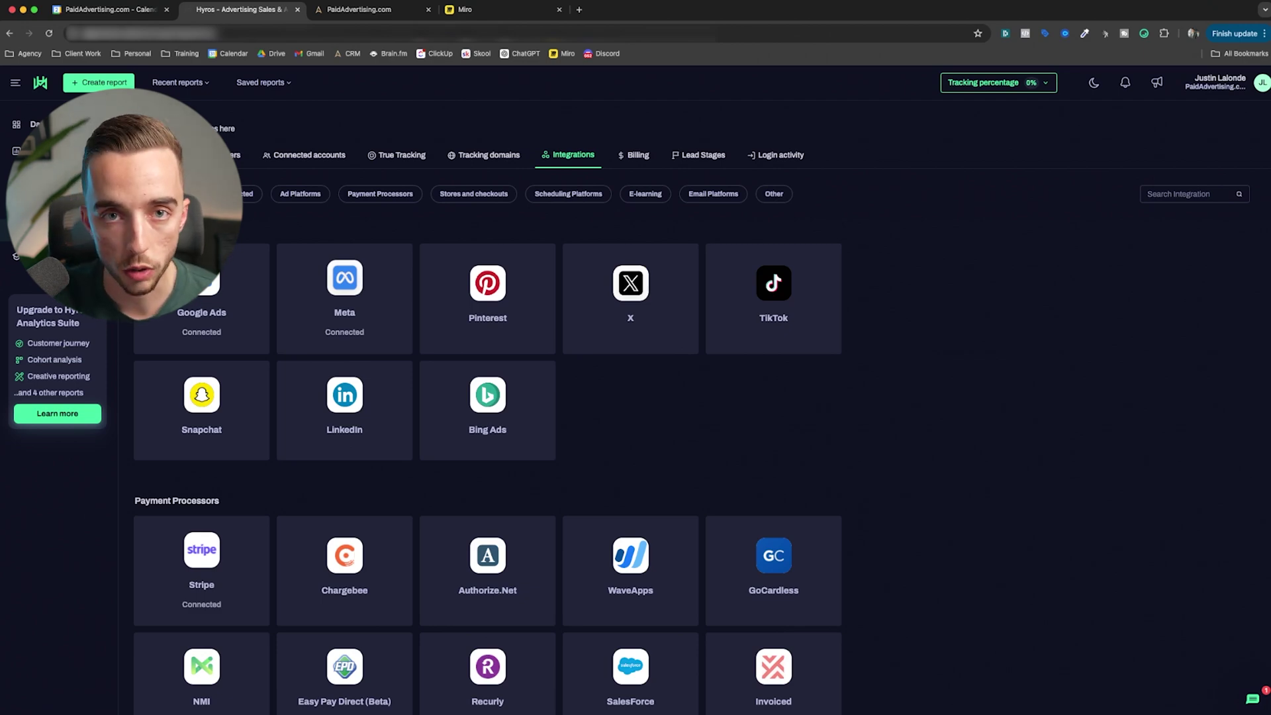
pyautogui.hotkey('ctrl', 'Tab')
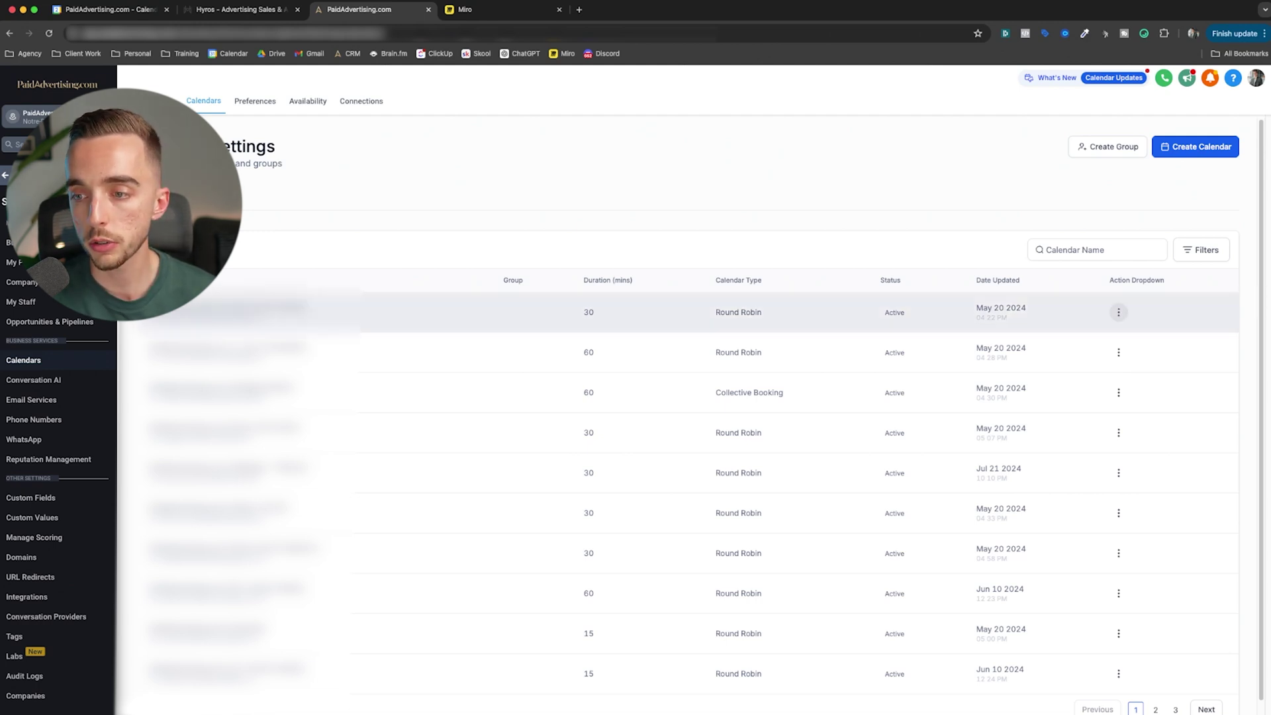
# Open the PaidAdvertising.com | Demo Call (Linktree) calendar for editing from its actions menu.
pyautogui.click(1119, 311)
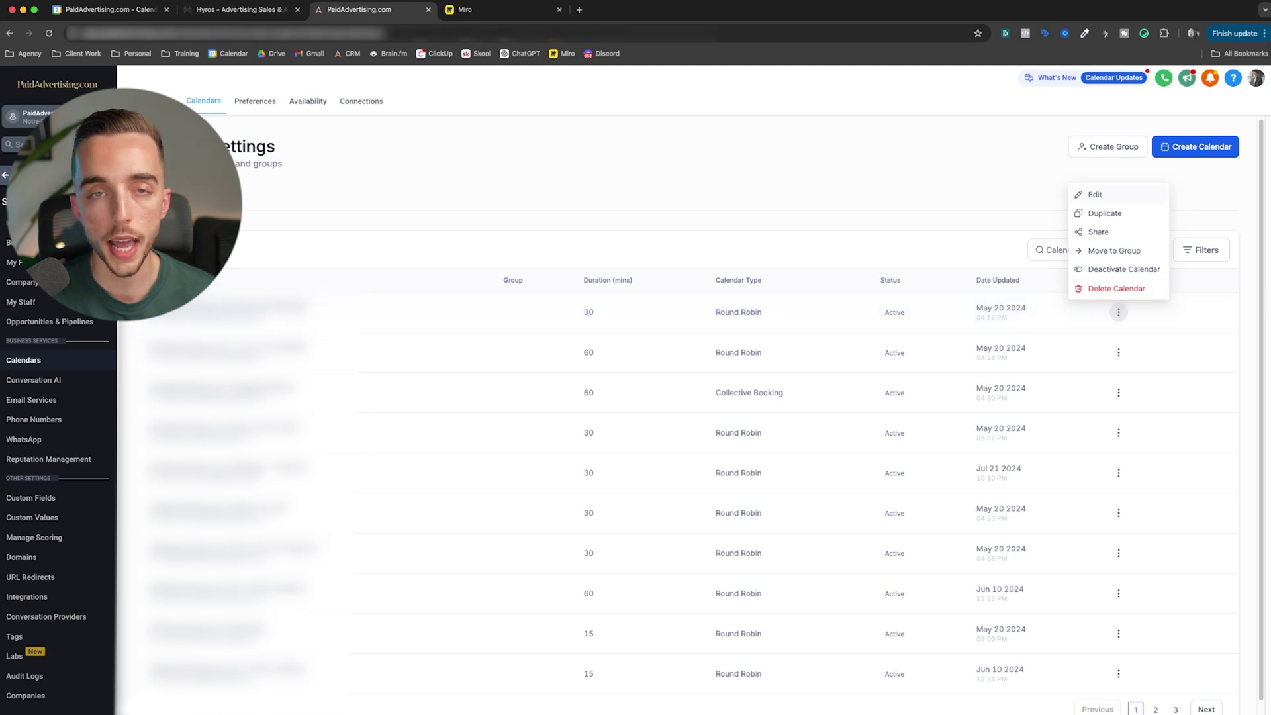
pyautogui.click(1092, 197)
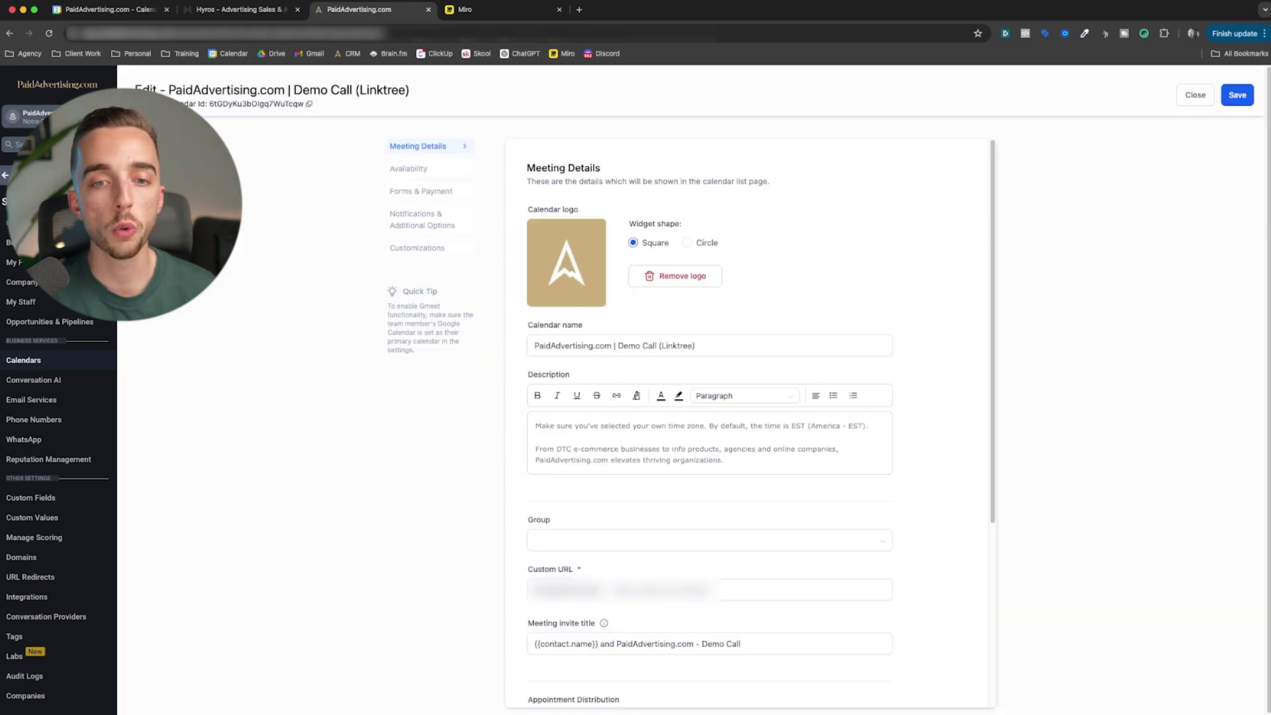
# Select the full confirmation redirect URL under Forms & Payment, then start a new browser tab.
pyautogui.click(421, 190)
pyautogui.tripleClick(632, 477)
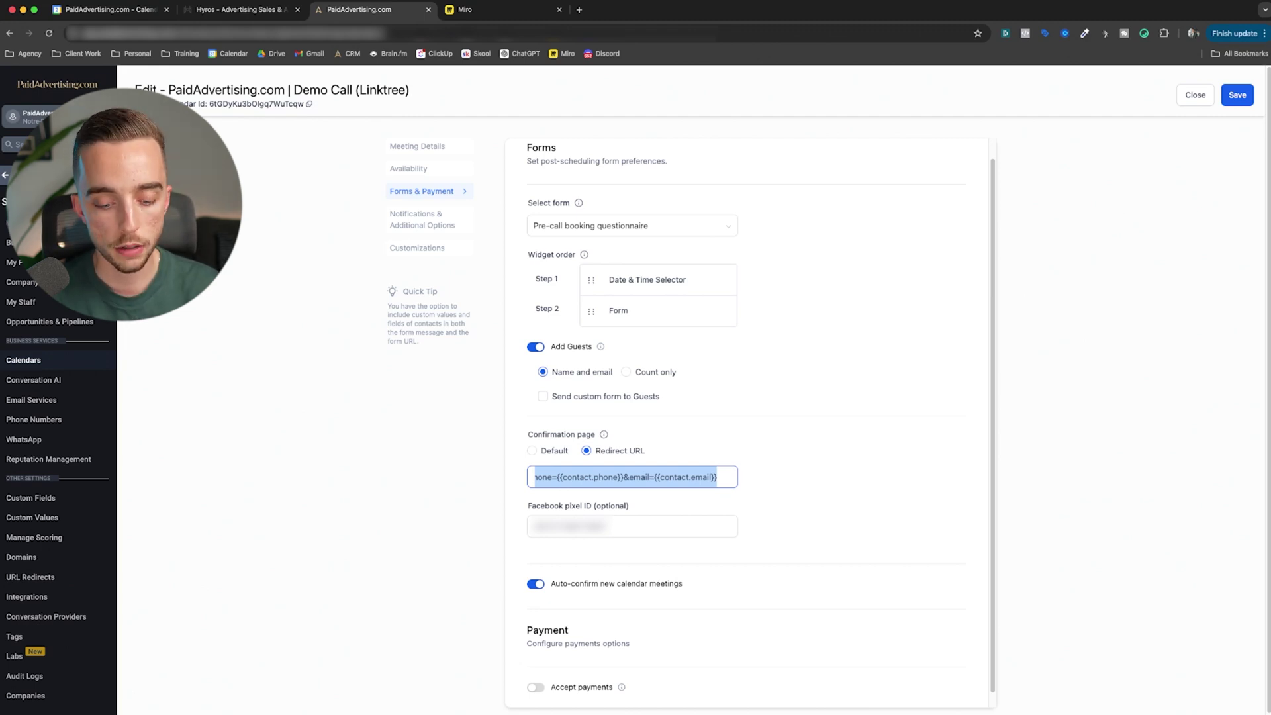
pyautogui.click(579, 10)
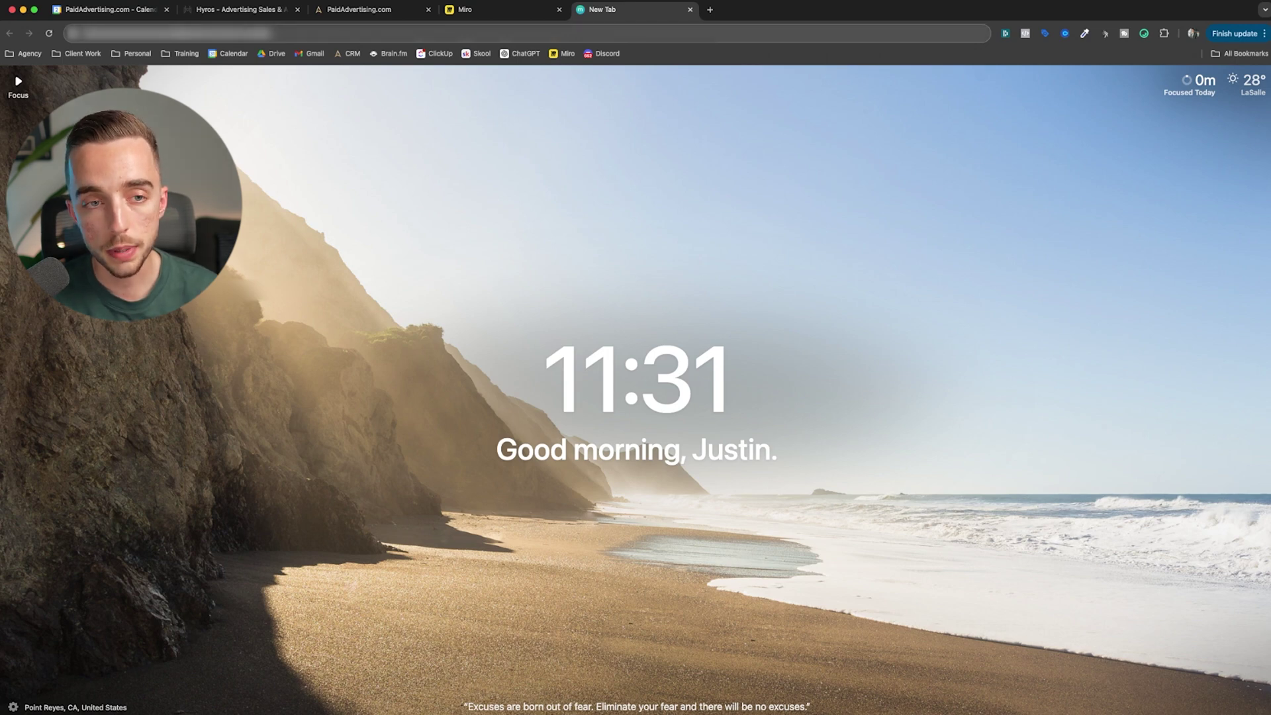
# Move through the open tabs to the Hyros Calls report of calls booked 2024-07-16 to 2024-08-02.
pyautogui.press('super+3')
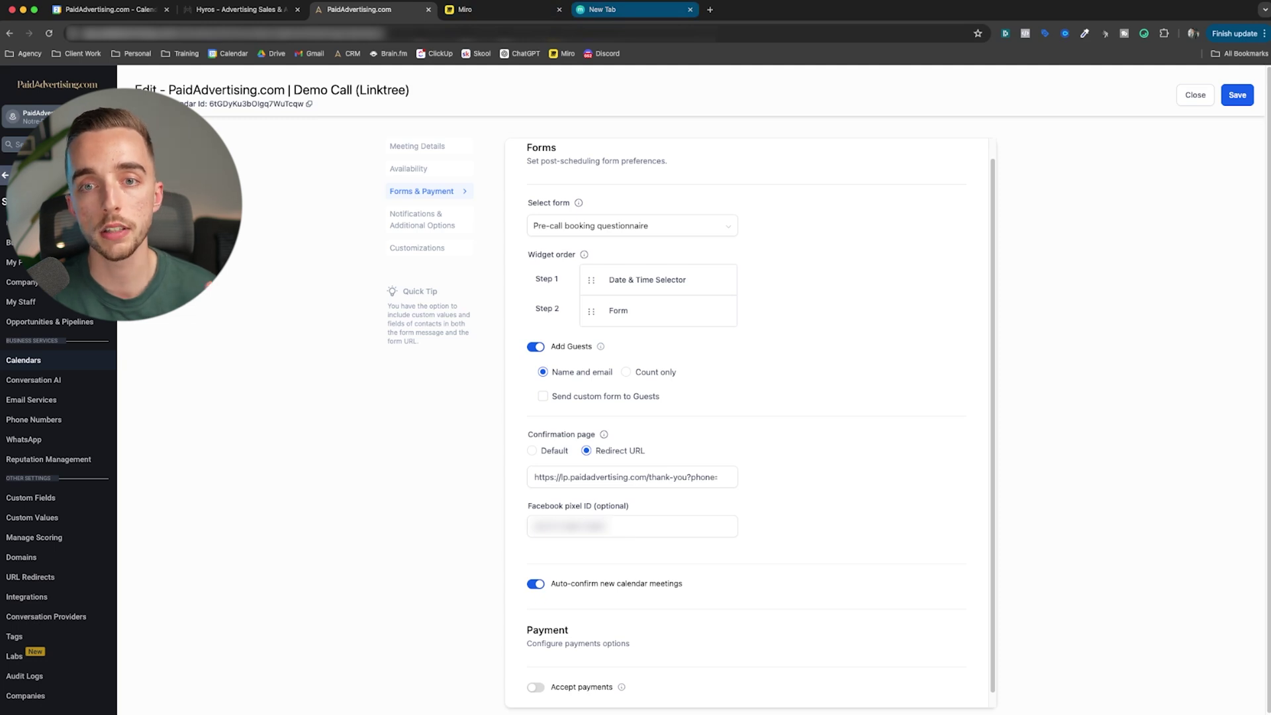
pyautogui.click(612, 9)
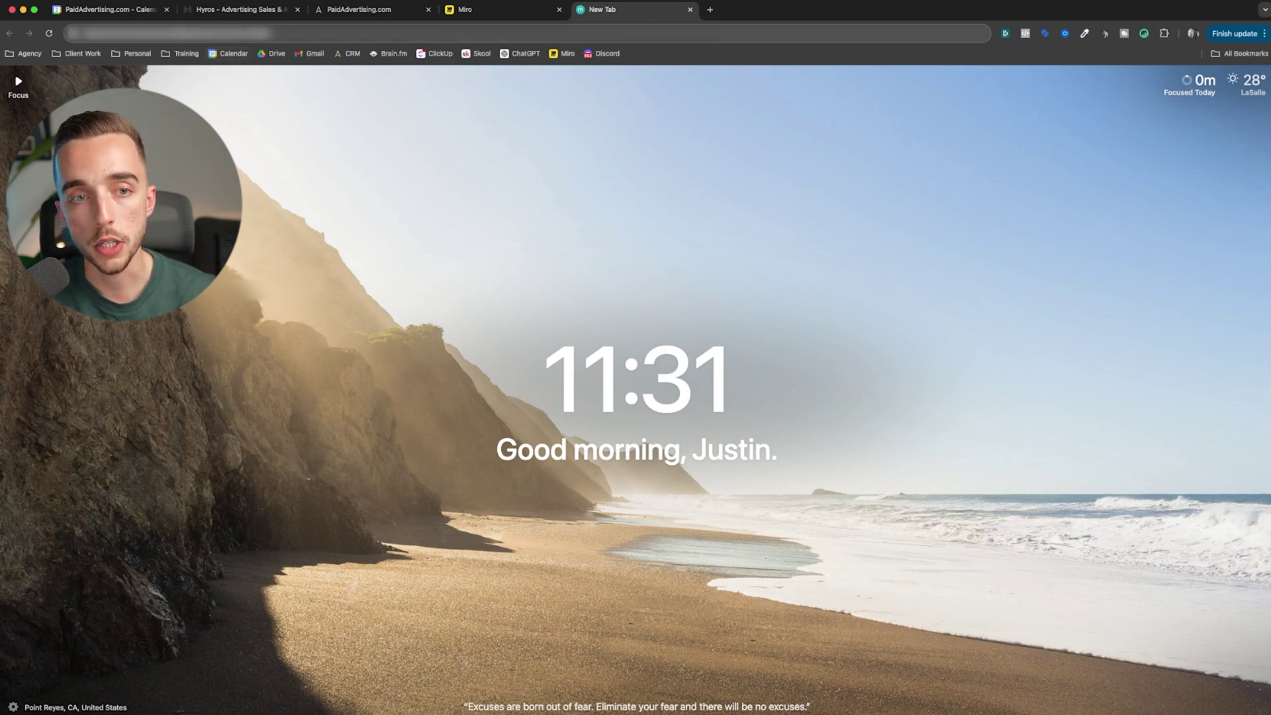
pyautogui.press('super+2')
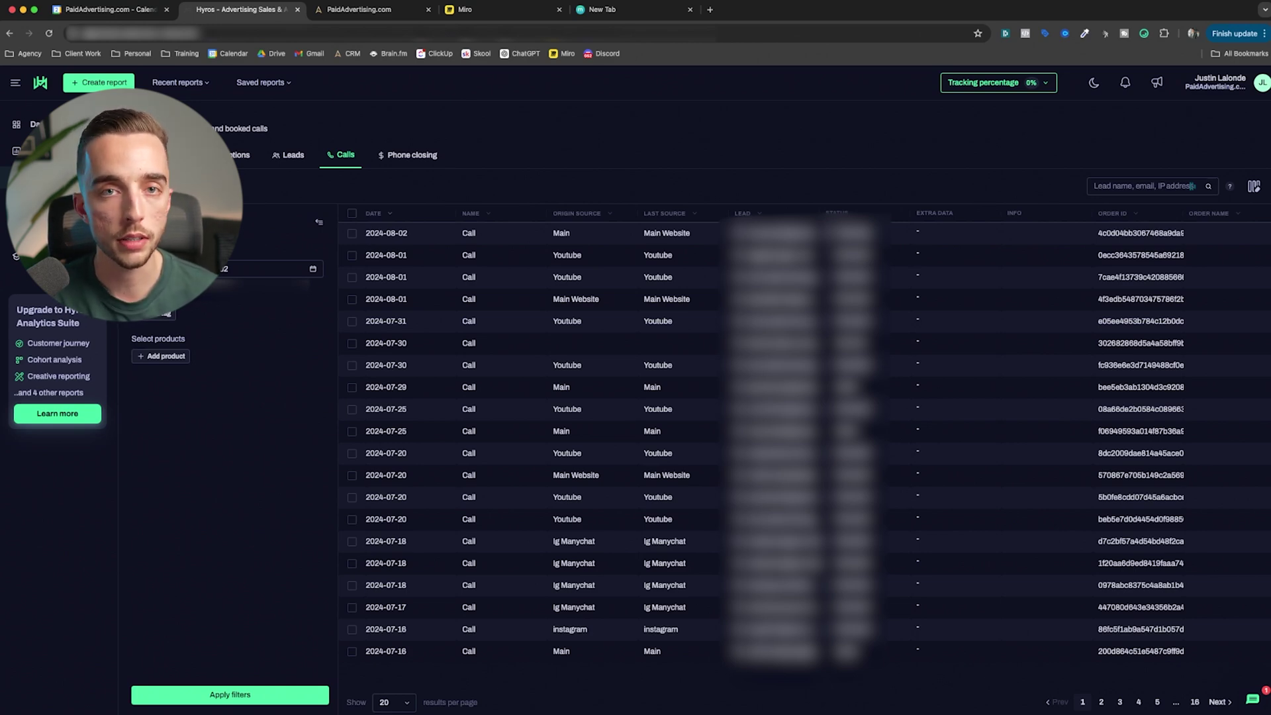
# View a booked-call lead's Journey of opt-ins and bookings, then go to GoHighLevel's Forms list.
pyautogui.click(771, 233)
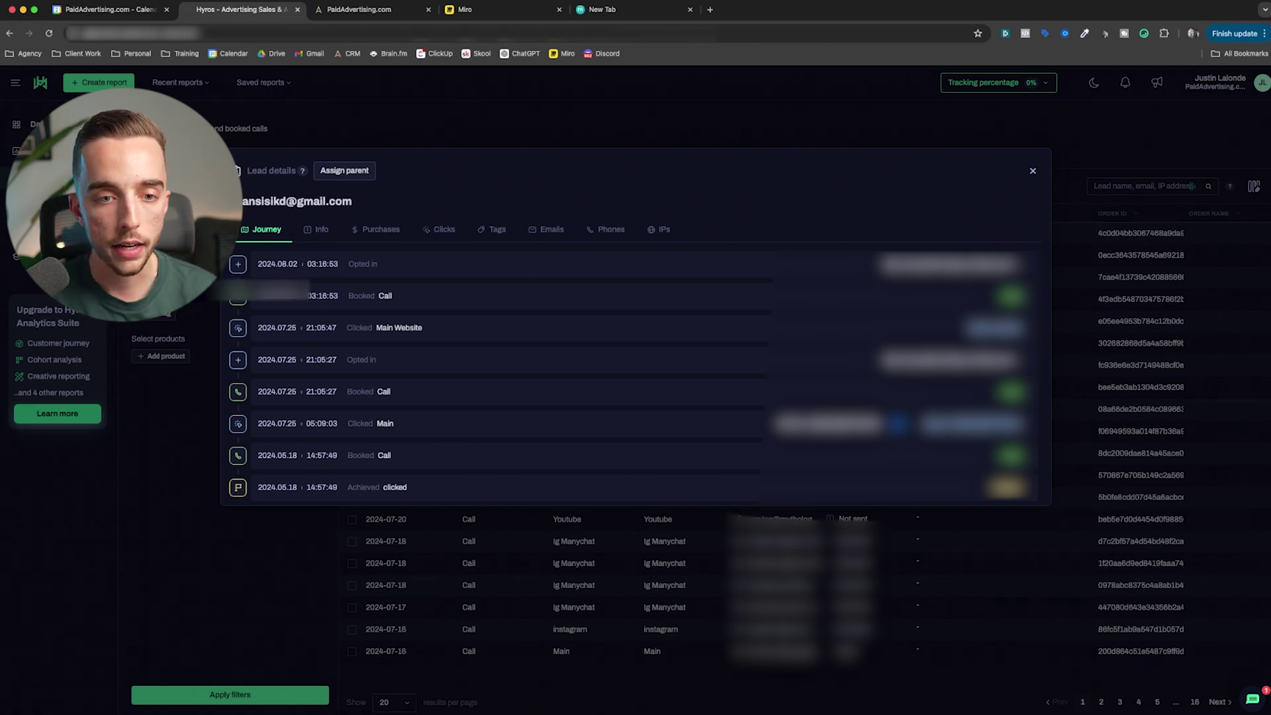
pyautogui.hotkey('ctrl', 'Tab')
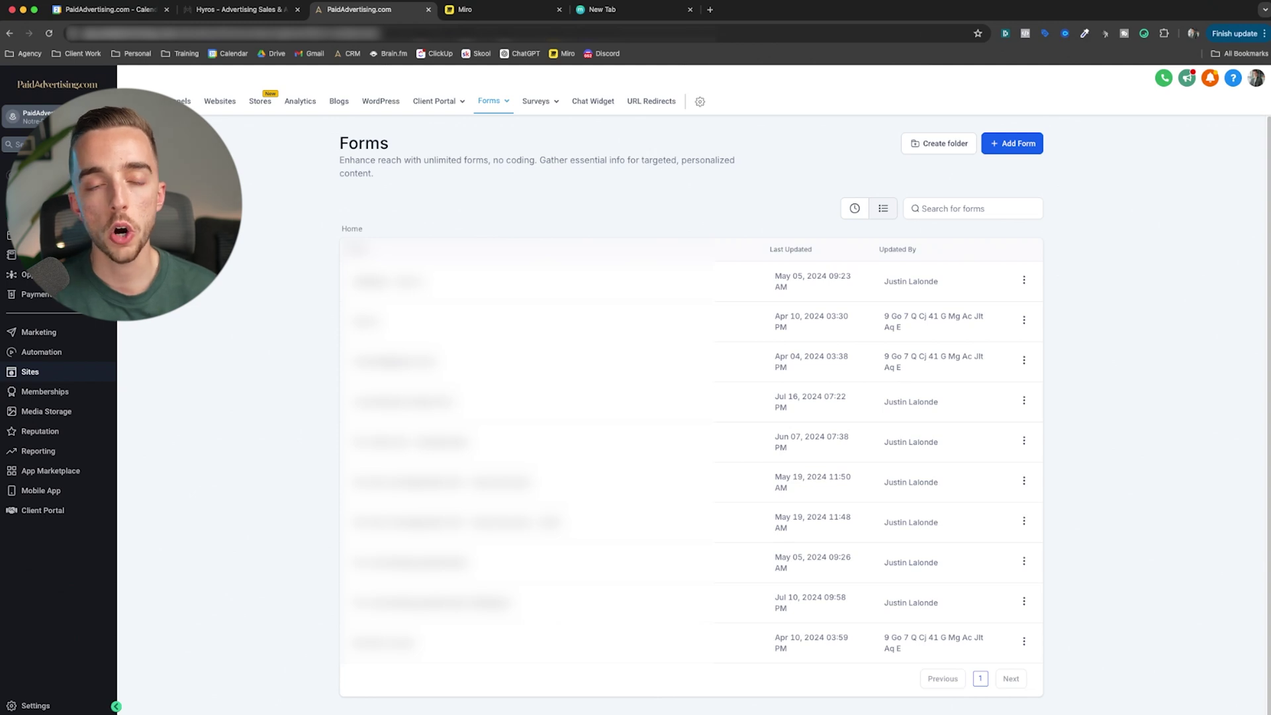
pyautogui.moveTo(493, 101)
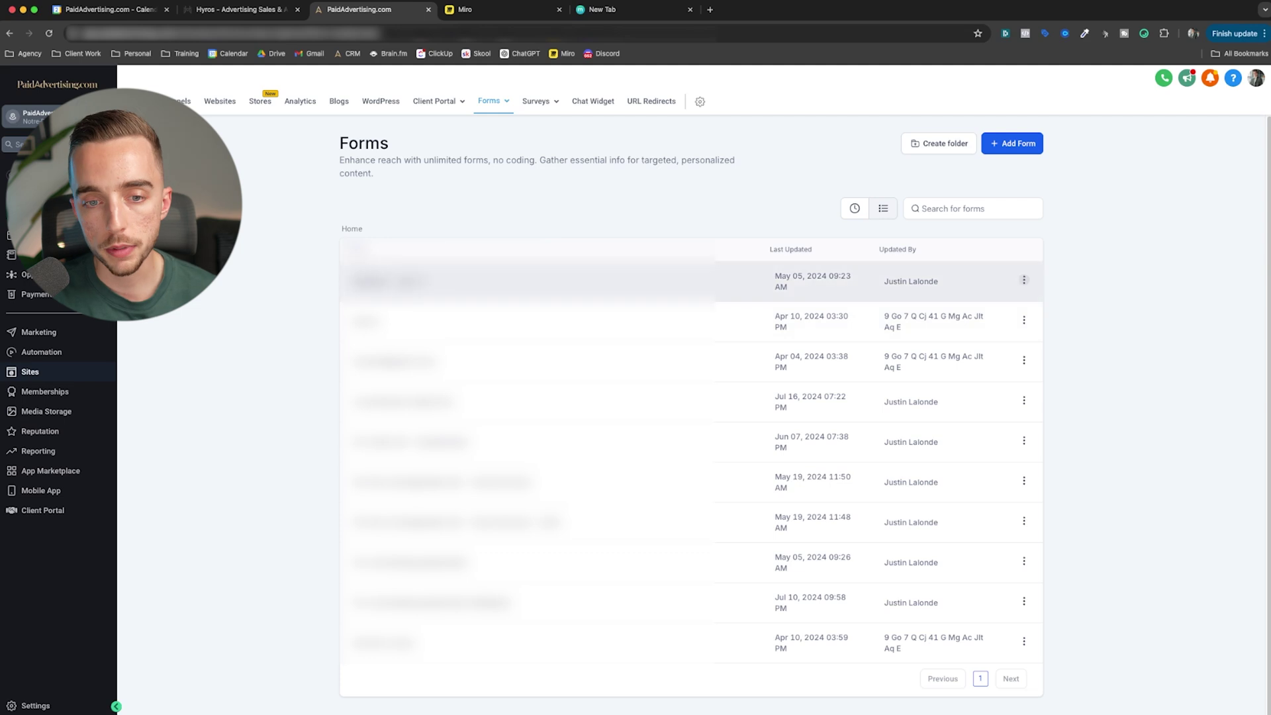
# Edit the AdEngine - Opt-In form and drop an Html element below its email field.
pyautogui.click(1024, 280)
pyautogui.click(992, 129)
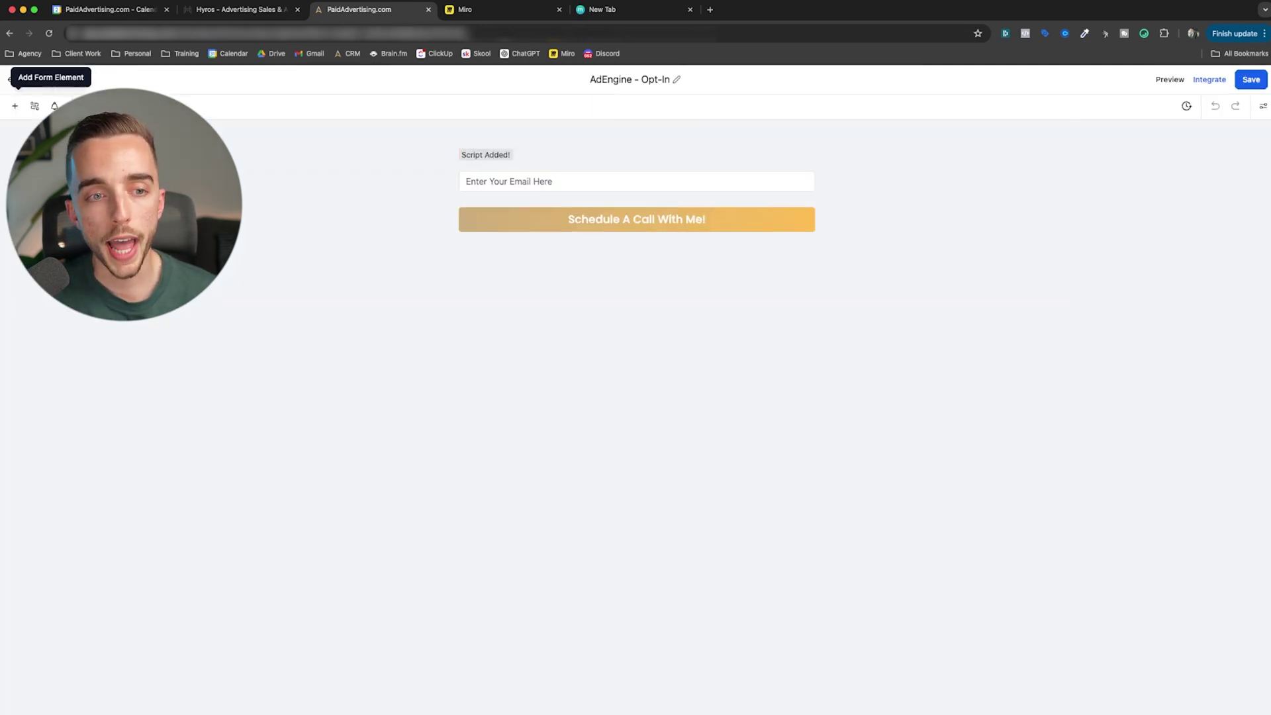
pyautogui.click(15, 106)
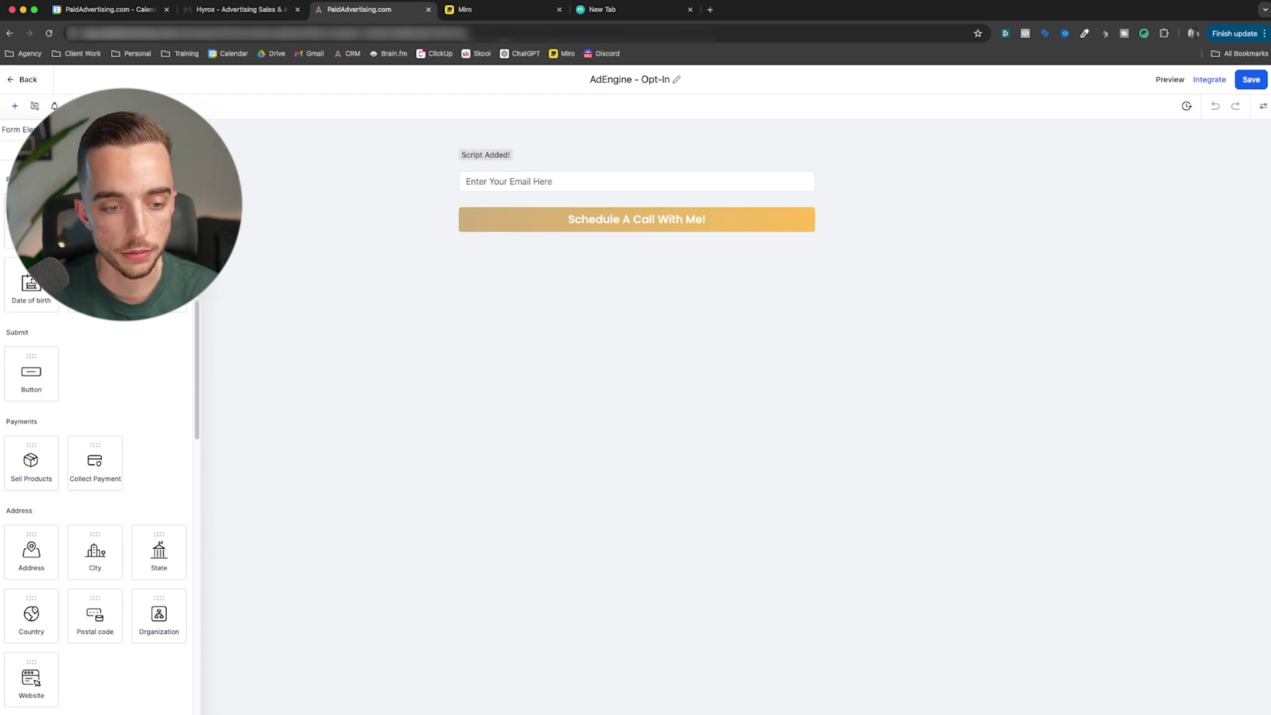
pyautogui.scroll(-10, 31, 457)
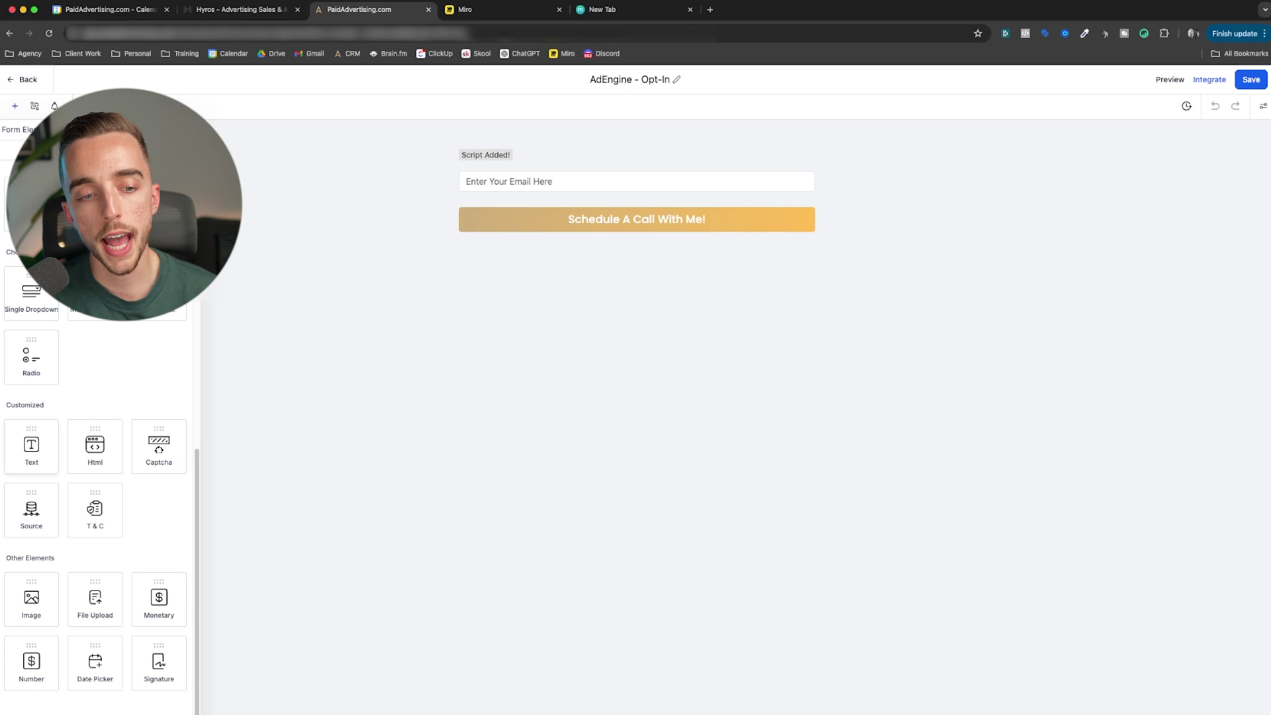
pyautogui.moveTo(95, 445); pyautogui.dragTo(498, 211)
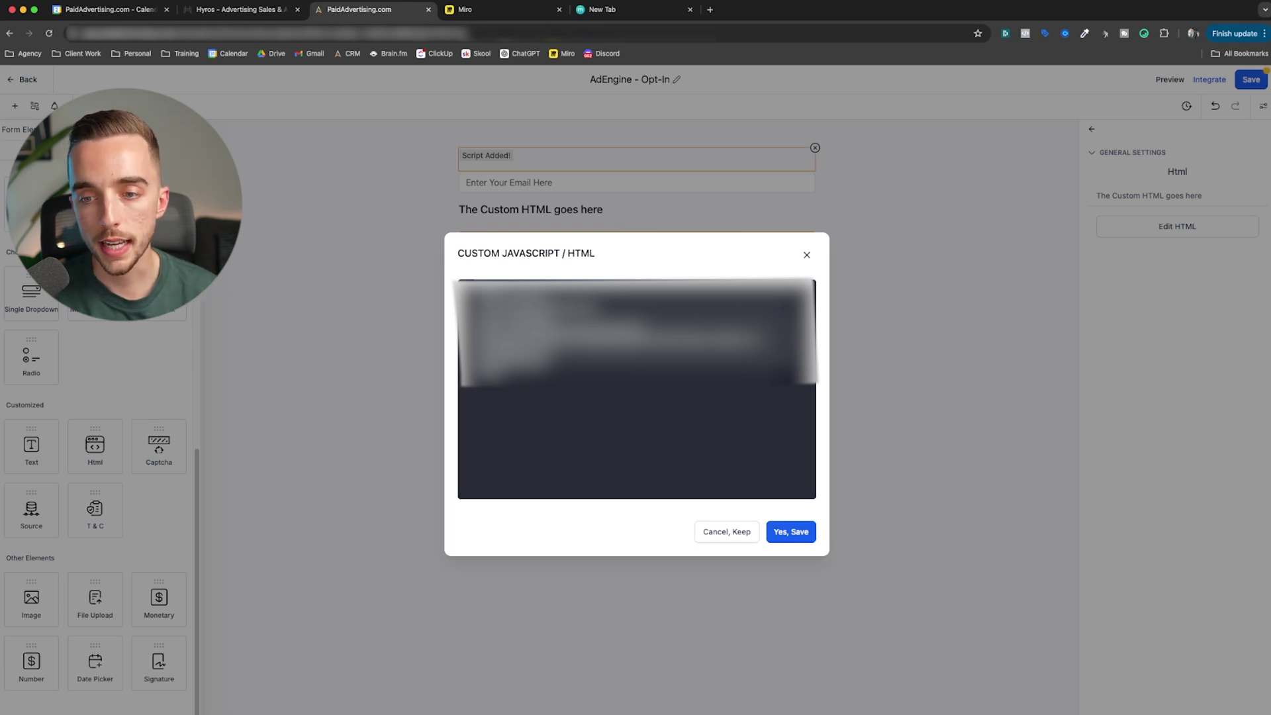
# Close the Custom JavaScript / HTML editor and dismiss the third-party script alert.
pyautogui.click(806, 254)
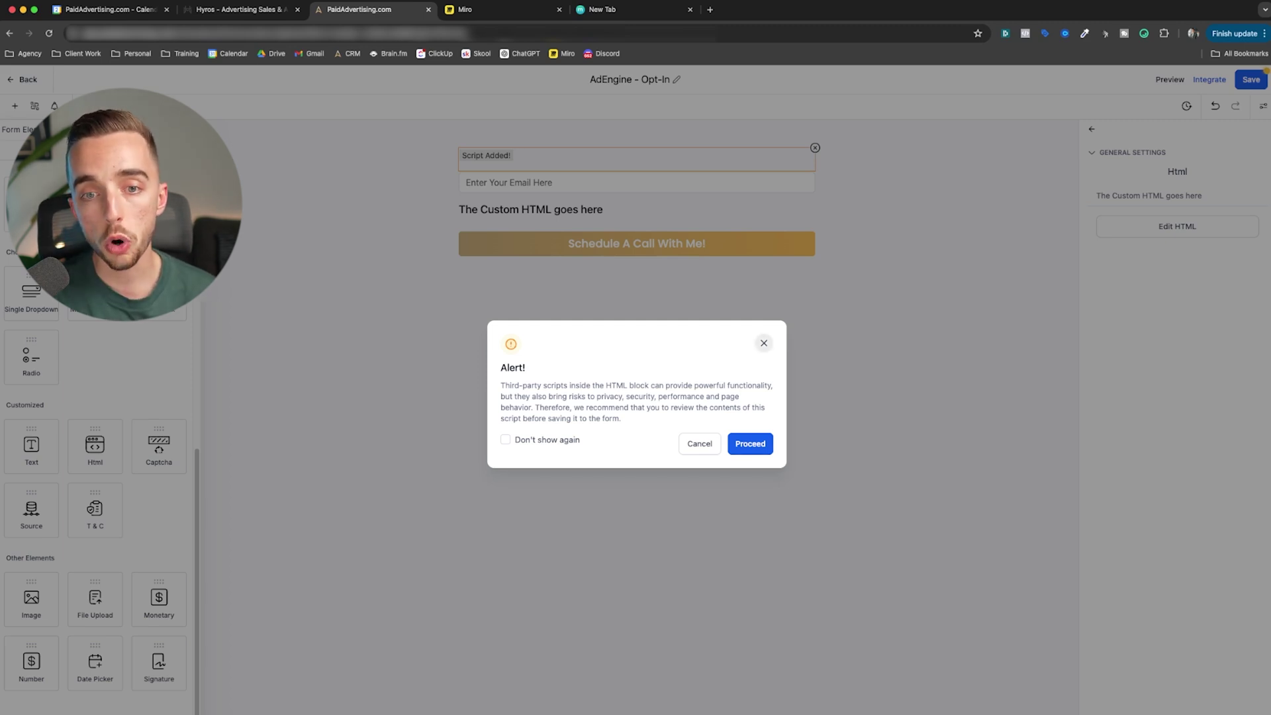
pyautogui.click(763, 343)
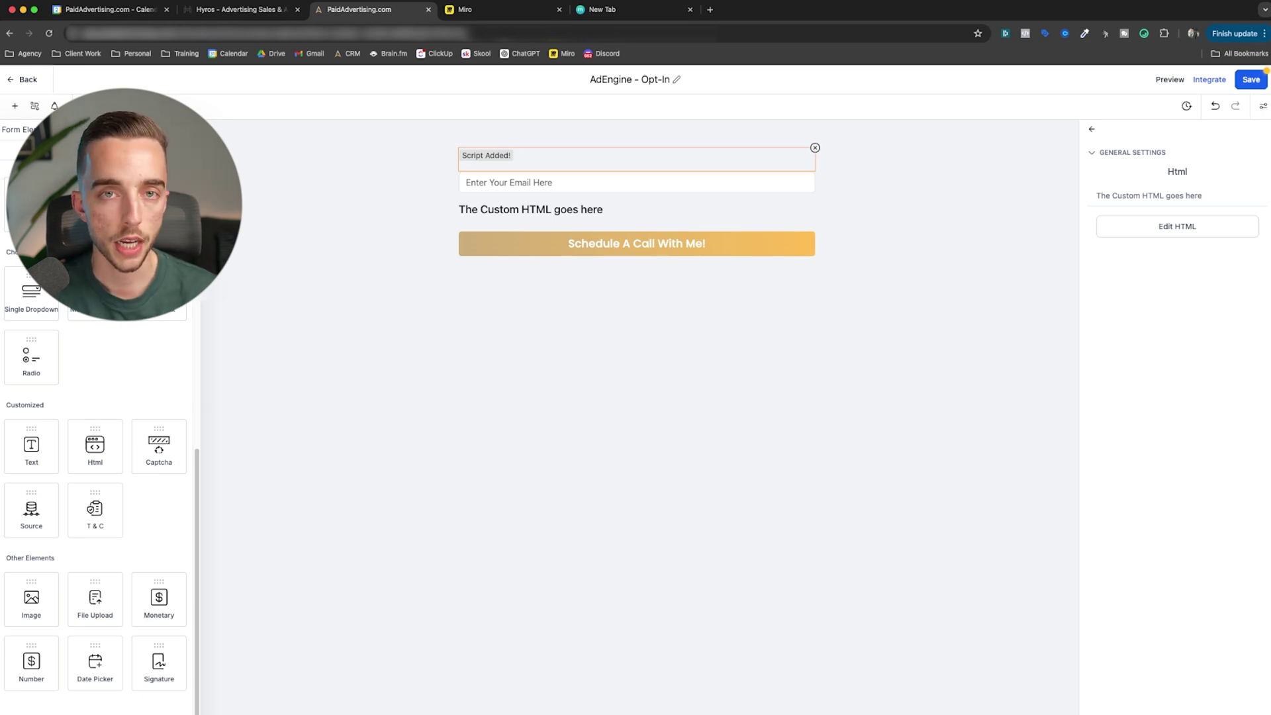
# Go back to the Hyros Leads report, showing leads from 2024-07-20 to 2024-08-01.
pyautogui.hotkey('ctrl', 'shift', 'Tab')
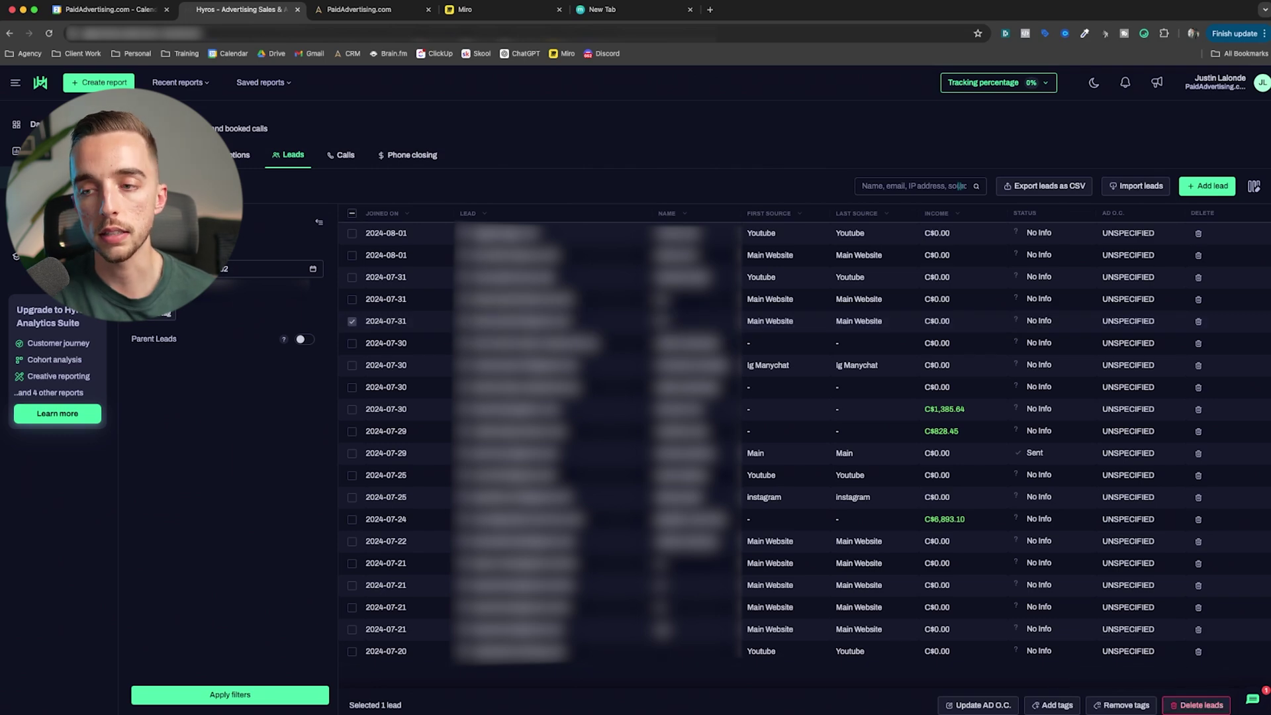
# Switch the Hyros sales report to its Calls tab.
pyautogui.click(341, 155)
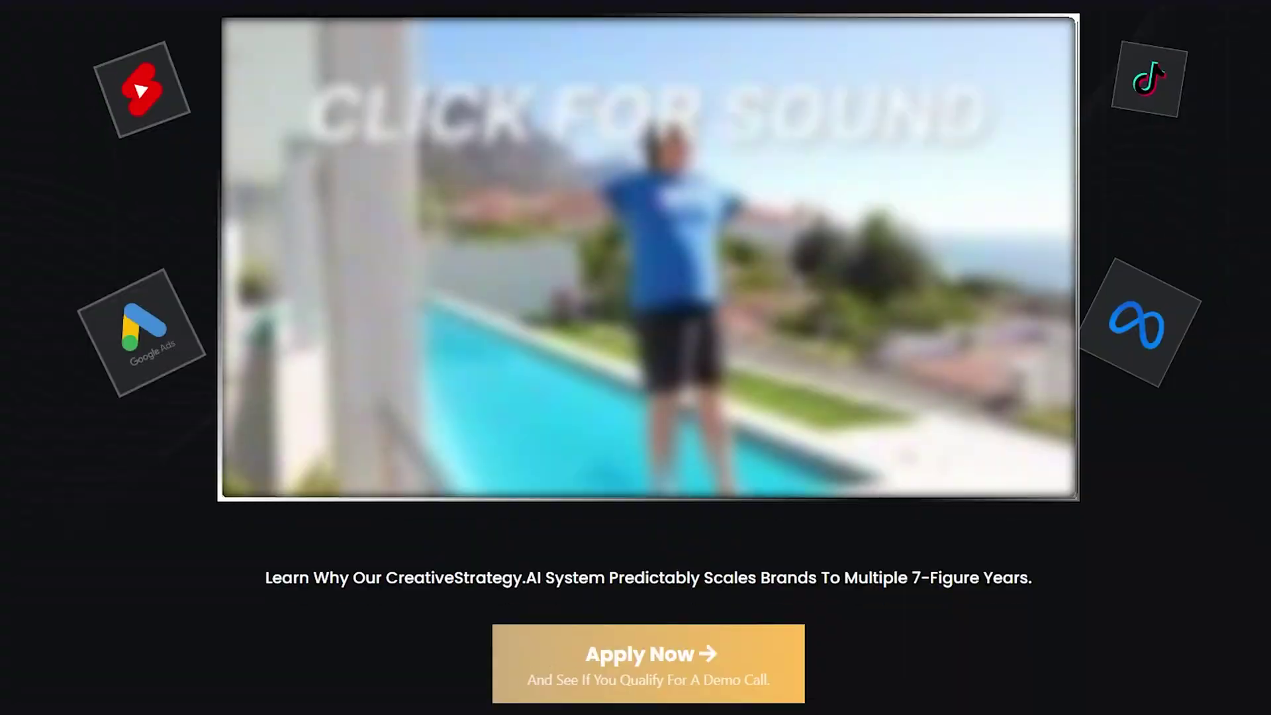
# Apply Now on the CreativeStrategy.AI landing page to reach the Demo Call (Ads) calendar.
pyautogui.scroll(-3, 636, 358)
pyautogui.click(651, 452)
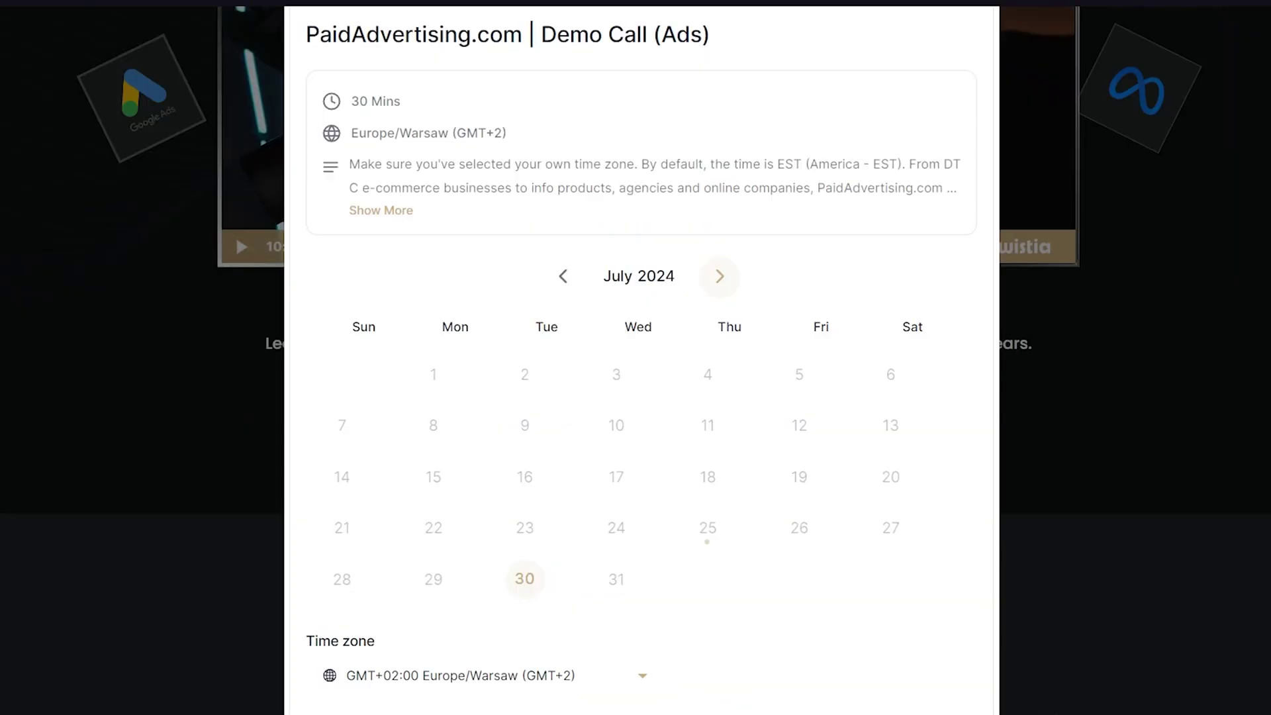